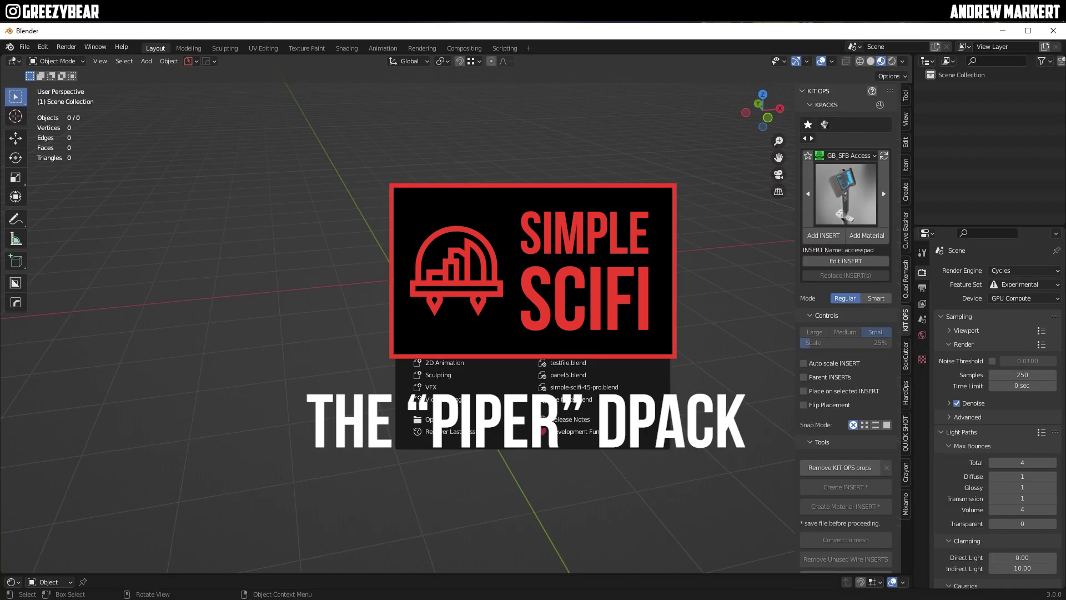
Turn off the Panel-Gen collection, enable the Geo-Gen collection instead, and select its Geo Gen object.
{"action": "scroll", "coordinate": [993, 242], "scroll_direction": "down", "scroll_amount": 1}
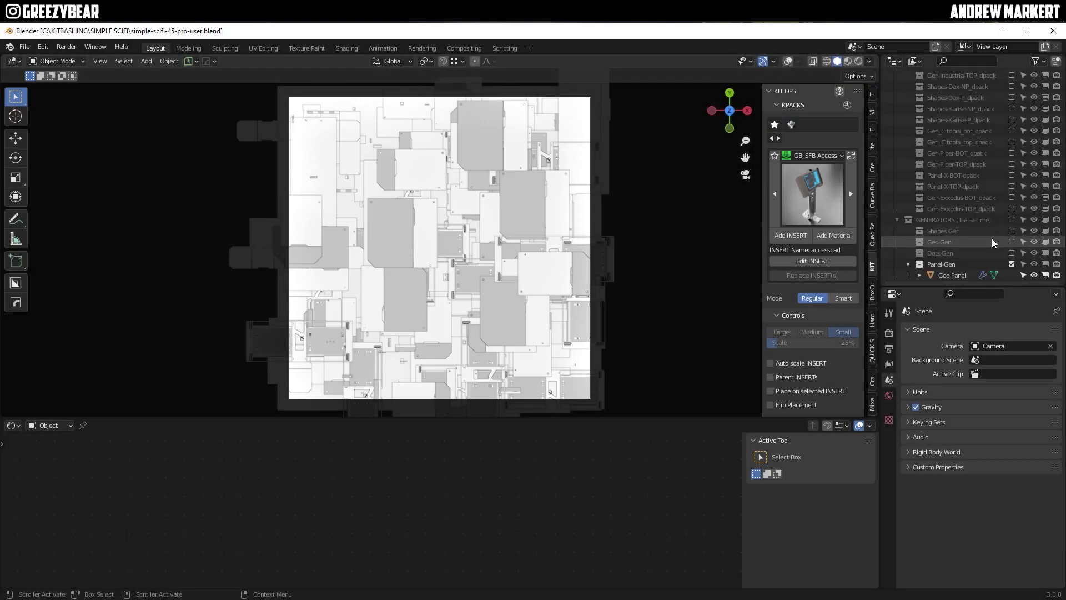
{"action": "left_click", "coordinate": [1012, 264]}
{"action": "left_click", "coordinate": [1012, 253]}
{"action": "left_click", "coordinate": [953, 264]}
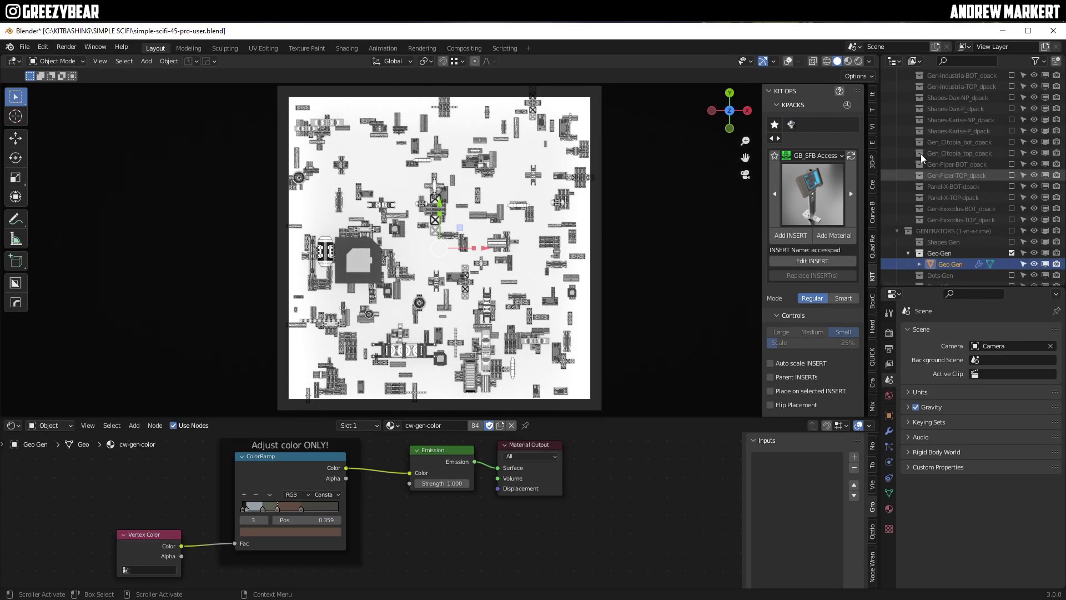
Set Geo Gen's Bot LVL Collection to Gen-Piper-BOT_dpack and its Top LVL Collection to Gen-Piper-TOP_dpack in the geometry nodes modifier.
{"action": "scroll", "coordinate": [913, 143], "scroll_direction": "up", "scroll_amount": 3}
{"action": "left_click", "coordinate": [897, 108]}
{"action": "left_click_drag", "start_coordinate": [934, 288], "coordinate": [935, 217]}
{"action": "left_click", "coordinate": [889, 360]}
{"action": "left_click", "coordinate": [977, 350]}
{"action": "scroll", "coordinate": [975, 460], "scroll_direction": "down", "scroll_amount": 8}
{"action": "scroll", "coordinate": [976, 355], "scroll_direction": "up", "scroll_amount": 1}
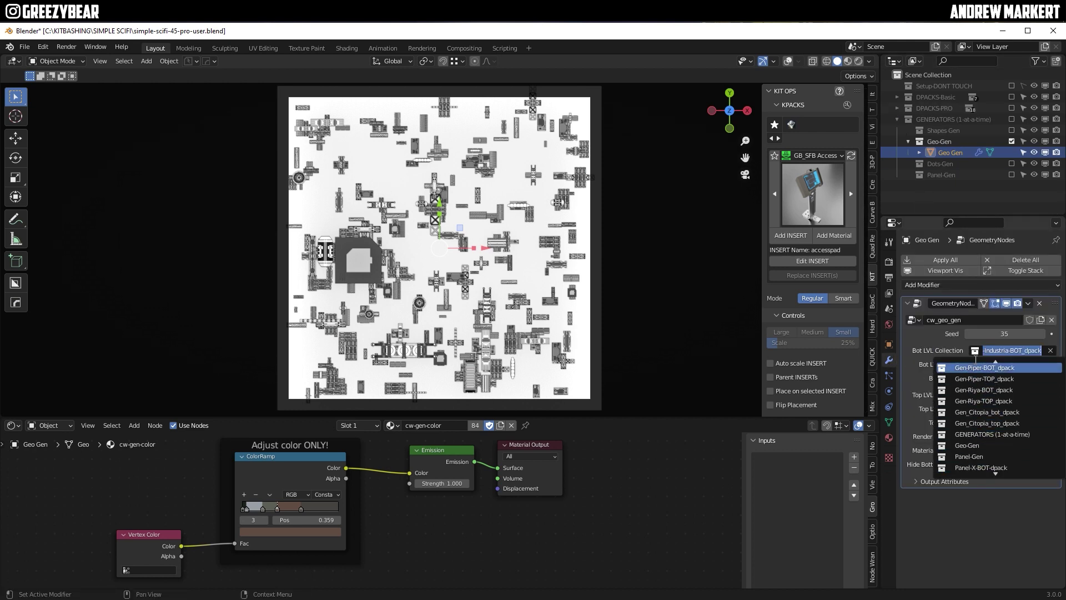
{"action": "left_click", "coordinate": [978, 368]}
{"action": "left_click", "coordinate": [976, 394]}
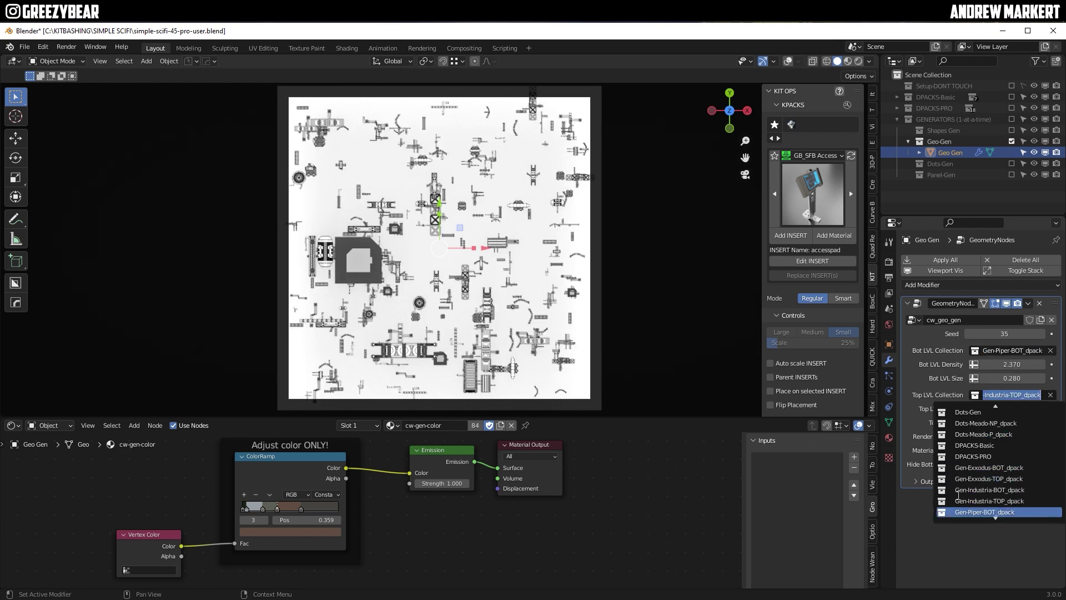
{"action": "left_click", "coordinate": [984, 468]}
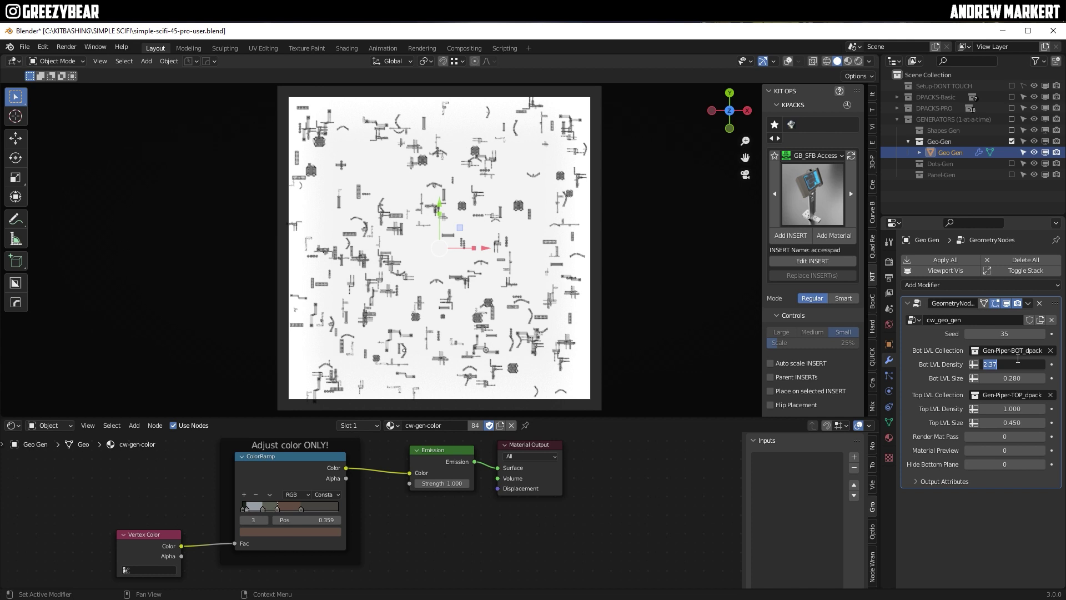
Set the bottom level density to 2.627 and size to 1.87, and the top level density to 3.82 and size to 3.9.
{"action": "key", "text": "Tab"}
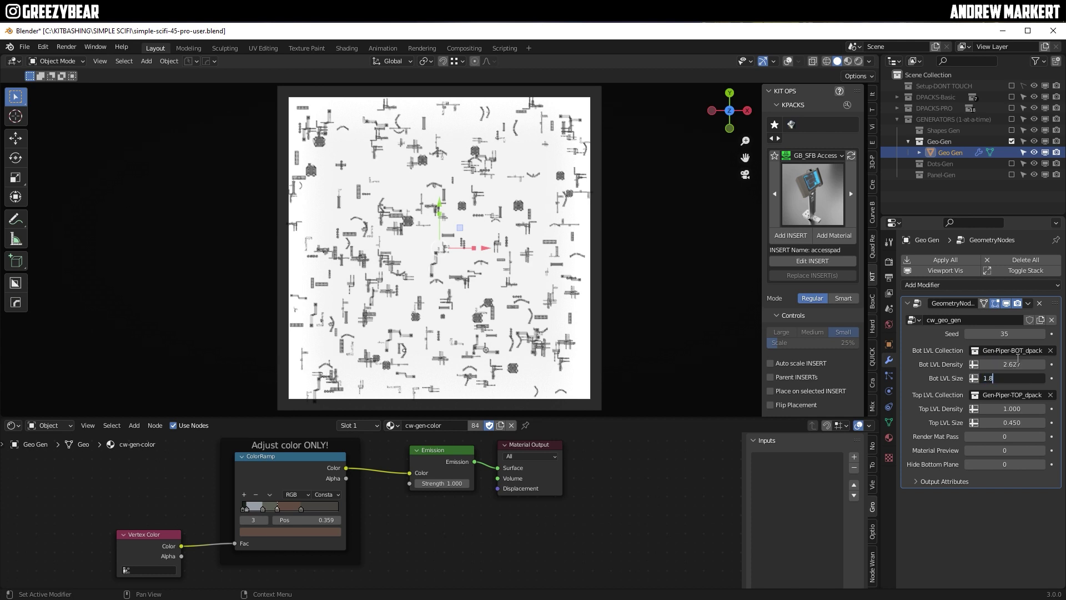
{"action": "key", "text": "Return"}
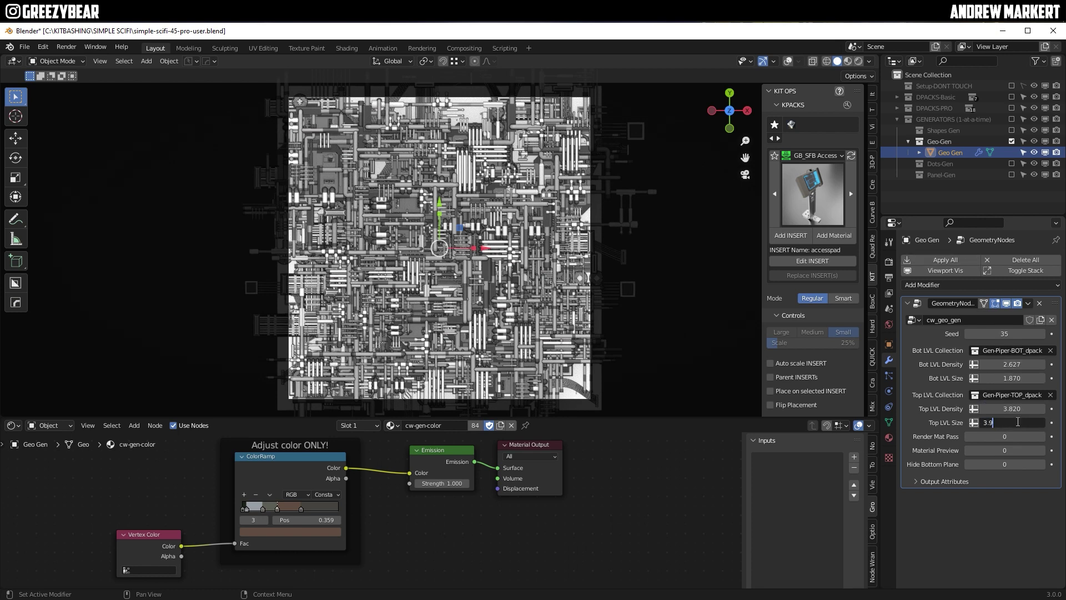
{"action": "key", "text": "Return"}
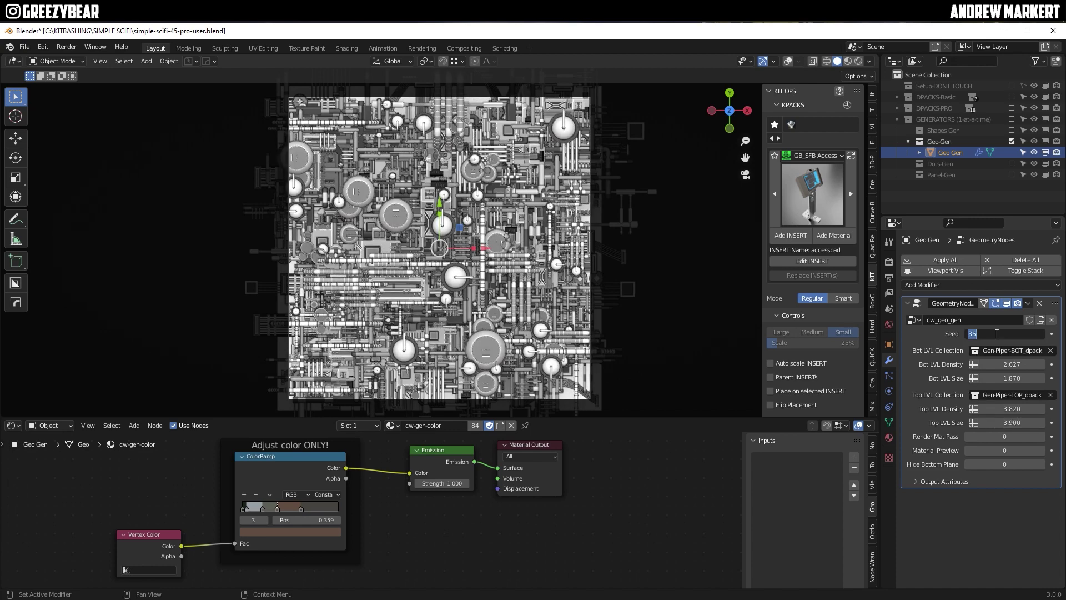
Try other Seed values on the Geo Gen modifier, including -22, and return the seed to 35.
{"action": "type", "text": "0"}
{"action": "key", "text": "Return"}
{"action": "left_click_drag", "start_coordinate": [997, 334], "coordinate": [964, 334]}
{"action": "type", "text": "+"}
{"action": "key", "text": "Return"}
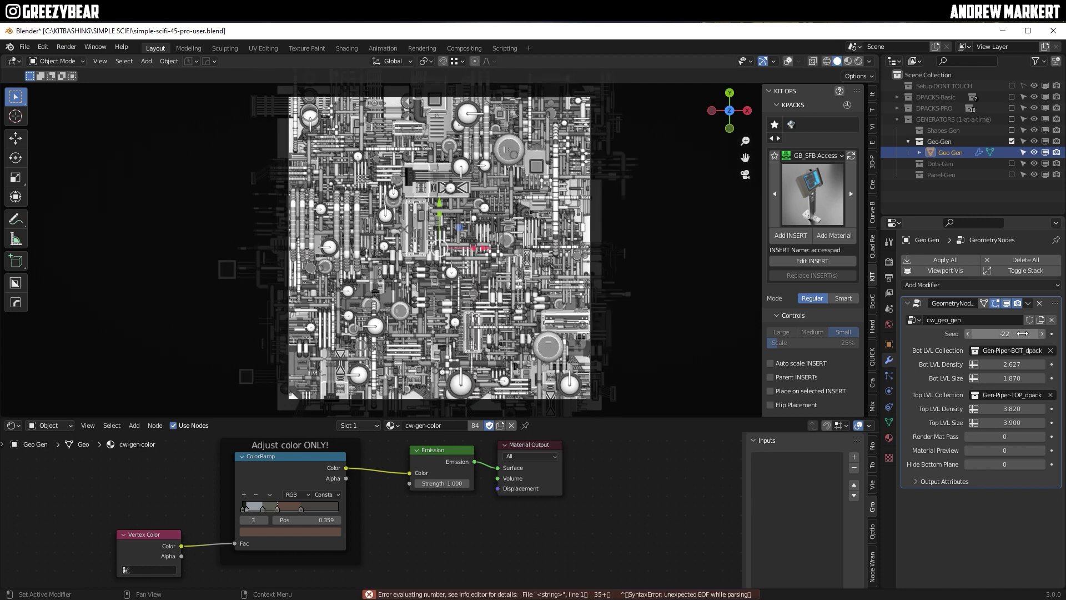
{"action": "key", "text": "Return"}
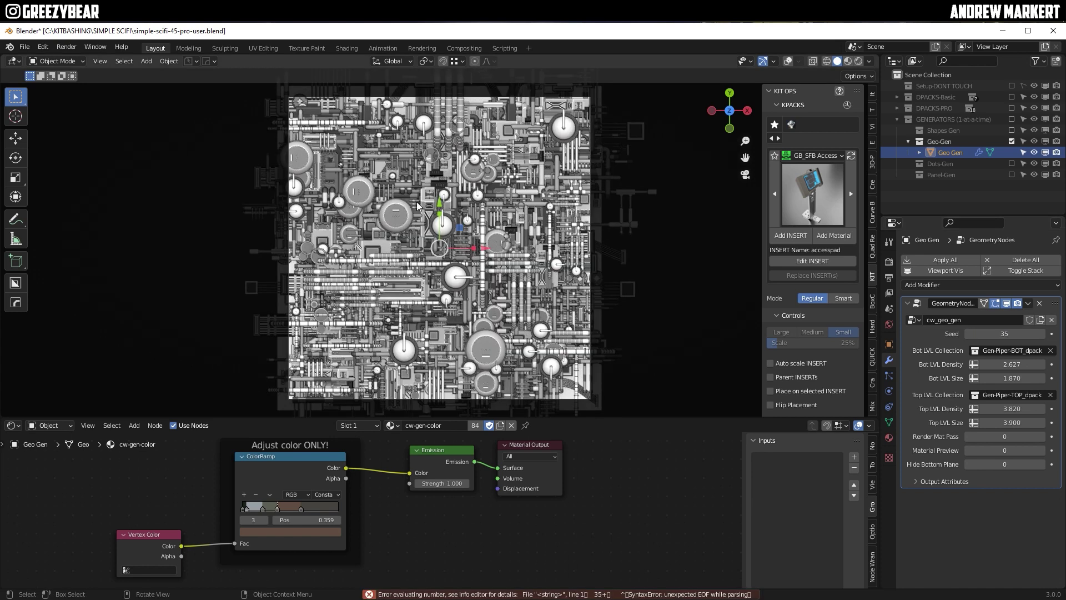
Save the simple-scifi-45-pro-user.blend generator file and start a new General file.
{"action": "middle_click_drag", "start_coordinate": [426, 236], "coordinate": [477, 252]}
{"action": "scroll", "coordinate": [450, 202], "scroll_direction": "up", "scroll_amount": 13}
{"action": "key", "text": "KP_7"}
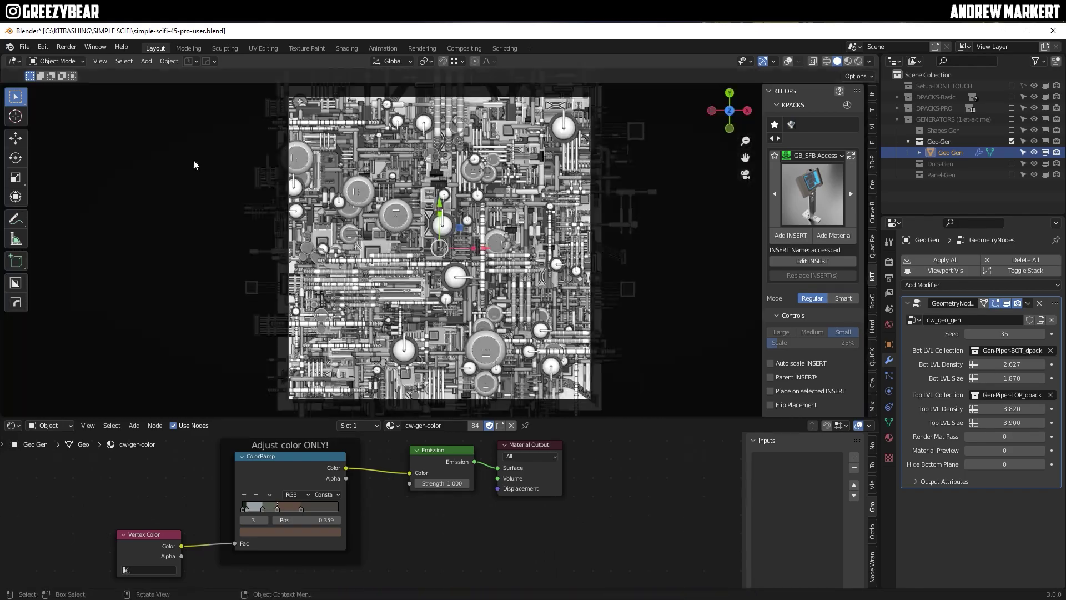
{"action": "left_click", "coordinate": [24, 46]}
{"action": "left_click", "coordinate": [38, 122]}
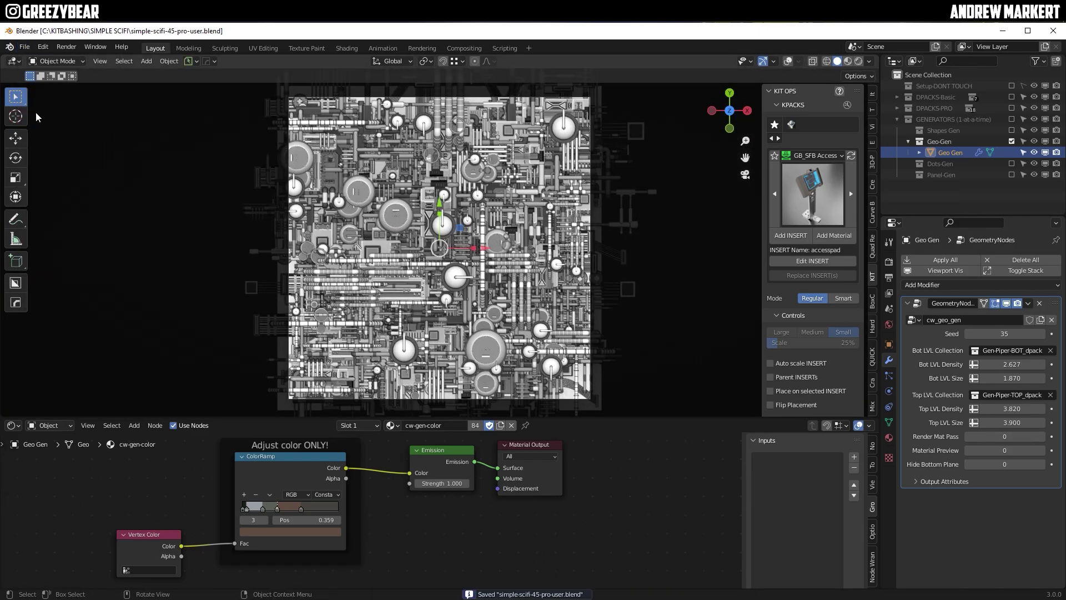
{"action": "left_click", "coordinate": [24, 47]}
{"action": "mouse_move", "coordinate": [33, 64]}
{"action": "left_click", "coordinate": [146, 60]}
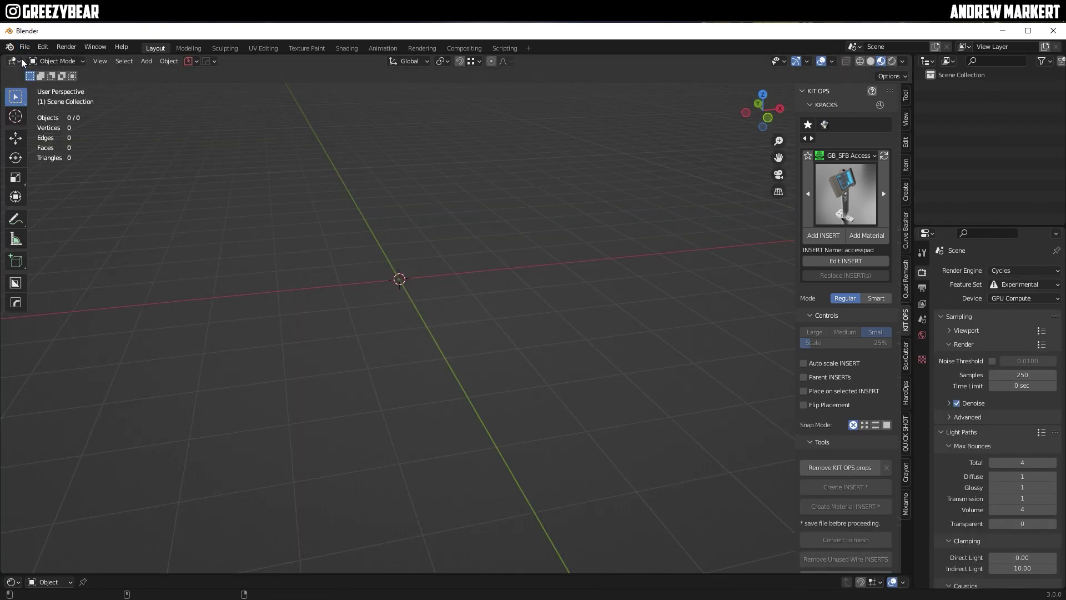
Append the Geo-Gen collection from simple-scifi-45-pro-user.blend in the KITBASHING\SIMPLE SCIFI folder on drive C.
{"action": "left_click", "coordinate": [25, 47]}
{"action": "left_click", "coordinate": [34, 161]}
{"action": "left_click", "coordinate": [280, 183]}
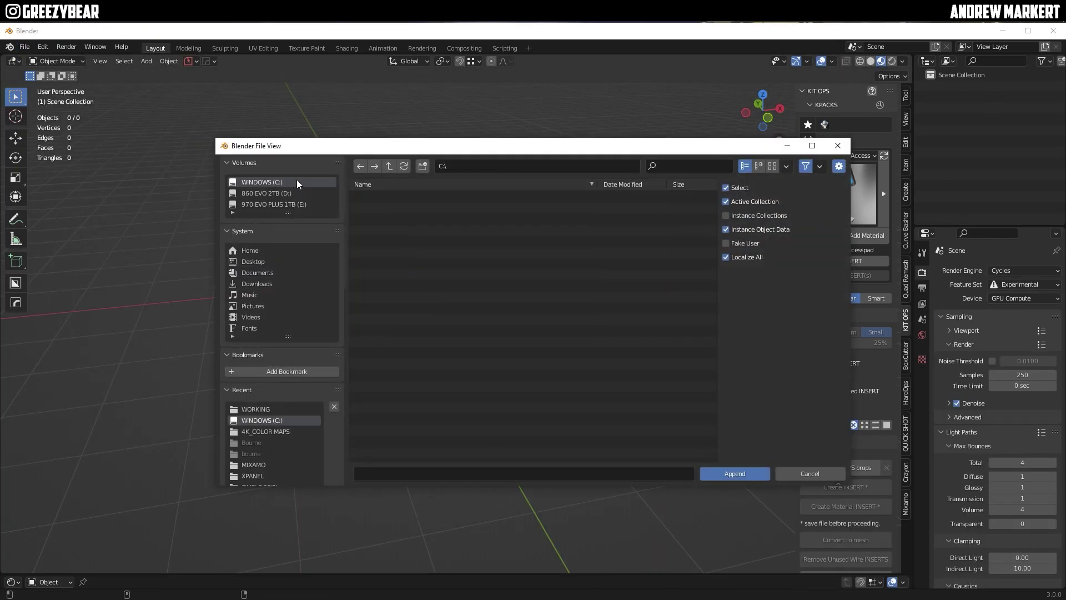
{"action": "left_click", "coordinate": [405, 222]}
{"action": "left_click", "coordinate": [400, 210]}
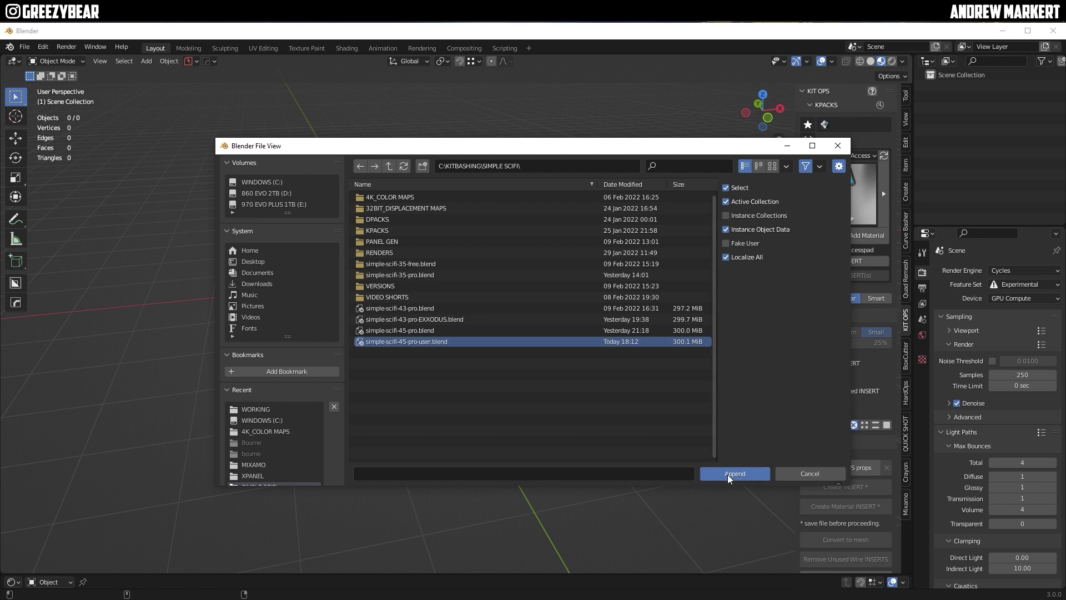
{"action": "left_click", "coordinate": [423, 343]}
{"action": "left_click", "coordinate": [725, 474]}
{"action": "double_click", "coordinate": [377, 231]}
{"action": "double_click", "coordinate": [393, 432]}
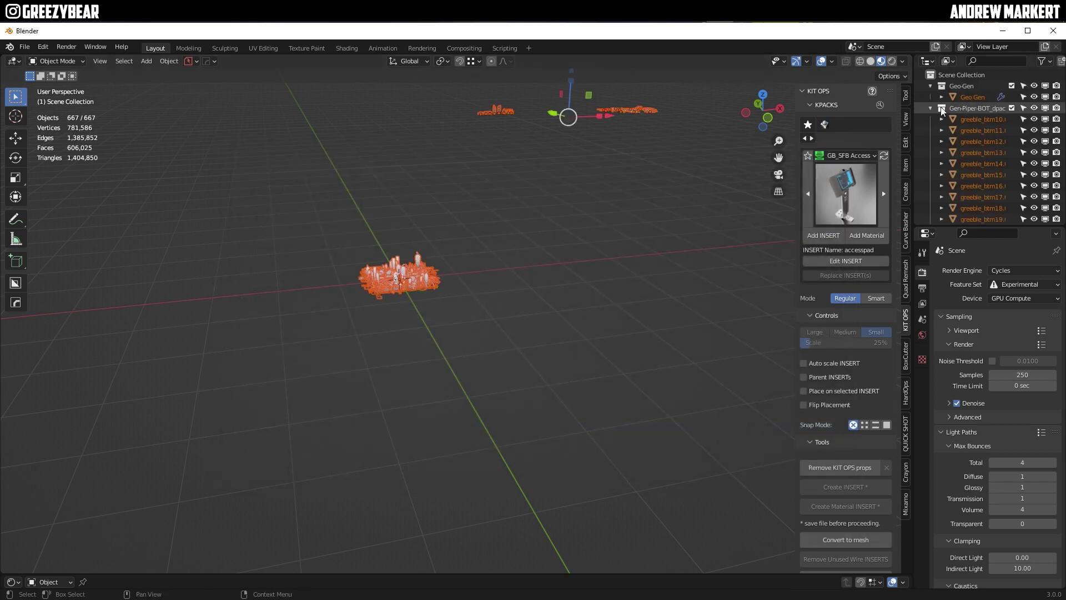
Collapse the Gen-Piper-BOT_dpack and Gen-Piper-TOP_dpack collections and exclude both from the view layer.
{"action": "left_click", "coordinate": [931, 108]}
{"action": "left_click", "coordinate": [930, 119]}
{"action": "left_click", "coordinate": [1012, 108]}
{"action": "left_click", "coordinate": [1011, 119]}
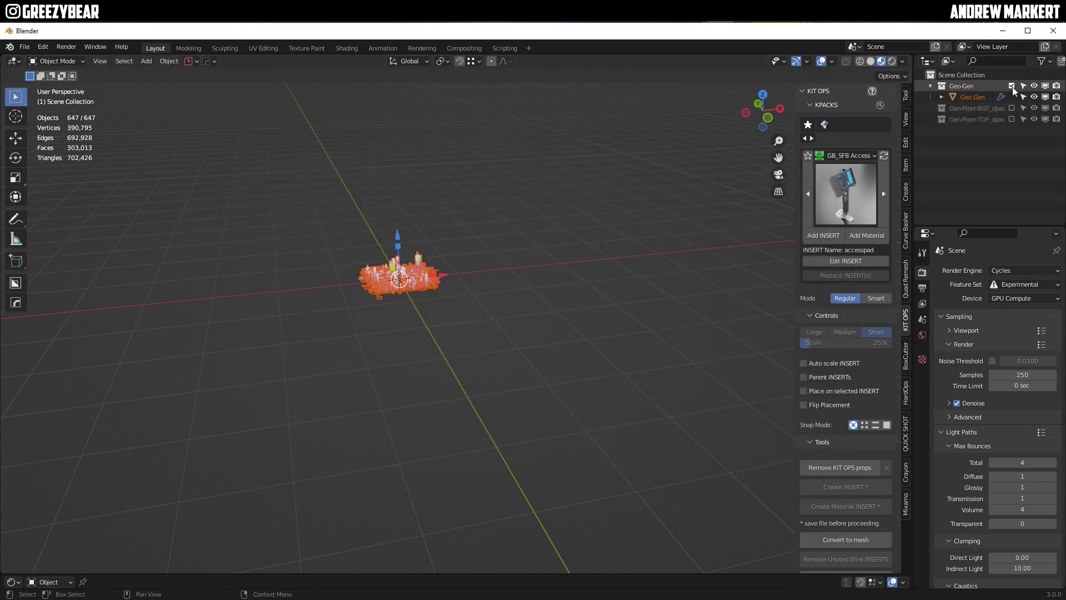
Select the Geo Gen object and set Material Preview to 1 in its geometry nodes modifier.
{"action": "left_click", "coordinate": [969, 98]}
{"action": "scroll", "coordinate": [455, 326], "scroll_direction": "up", "scroll_amount": 6}
{"action": "scroll", "coordinate": [444, 344], "scroll_direction": "up", "scroll_amount": 4}
{"action": "middle_click_drag", "start_coordinate": [290, 224], "coordinate": [547, 389], "text": "shift"}
{"action": "scroll", "coordinate": [547, 389], "scroll_direction": "up", "scroll_amount": 3}
{"action": "left_click", "coordinate": [923, 370]}
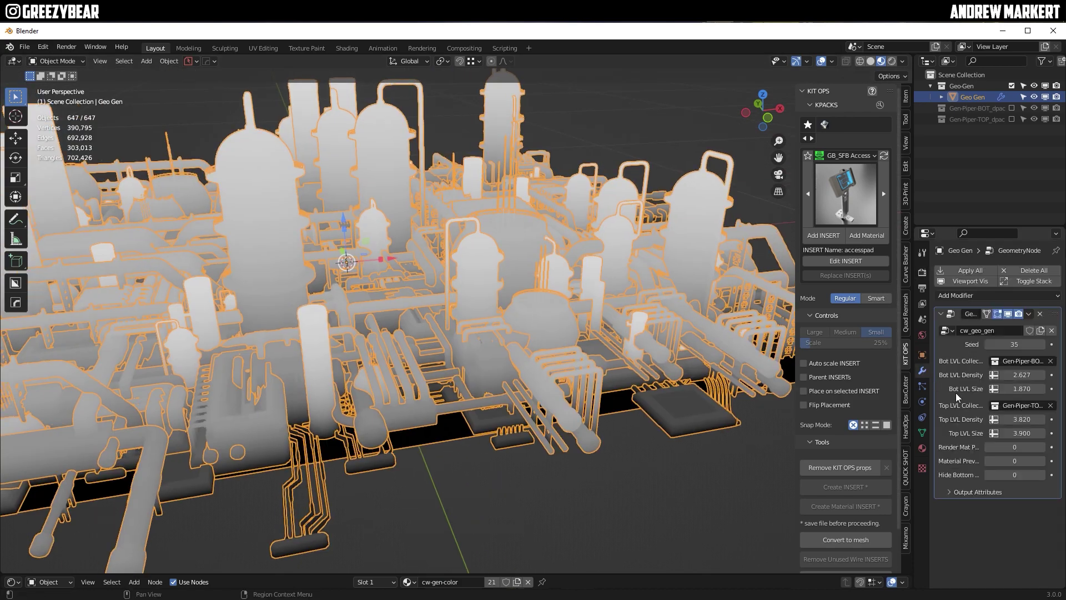
{"action": "type", "text": "1"}
{"action": "key", "text": "Return"}
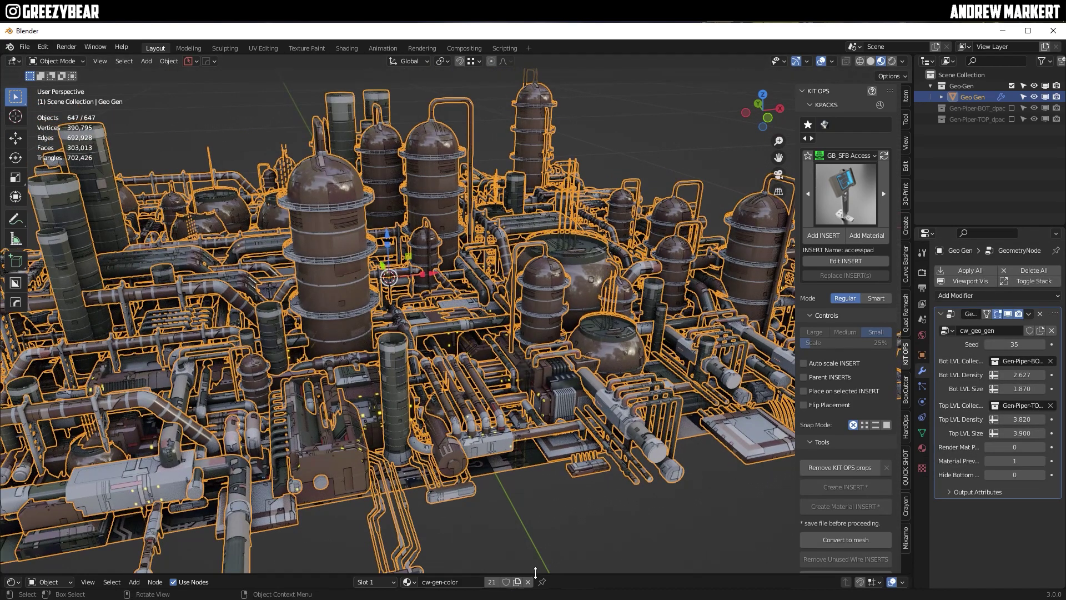
Enlarge the shader editor and switch the displayed material to cw-gen-material.
{"action": "left_click_drag", "start_coordinate": [551, 575], "coordinate": [551, 449]}
{"action": "left_click", "coordinate": [407, 463]}
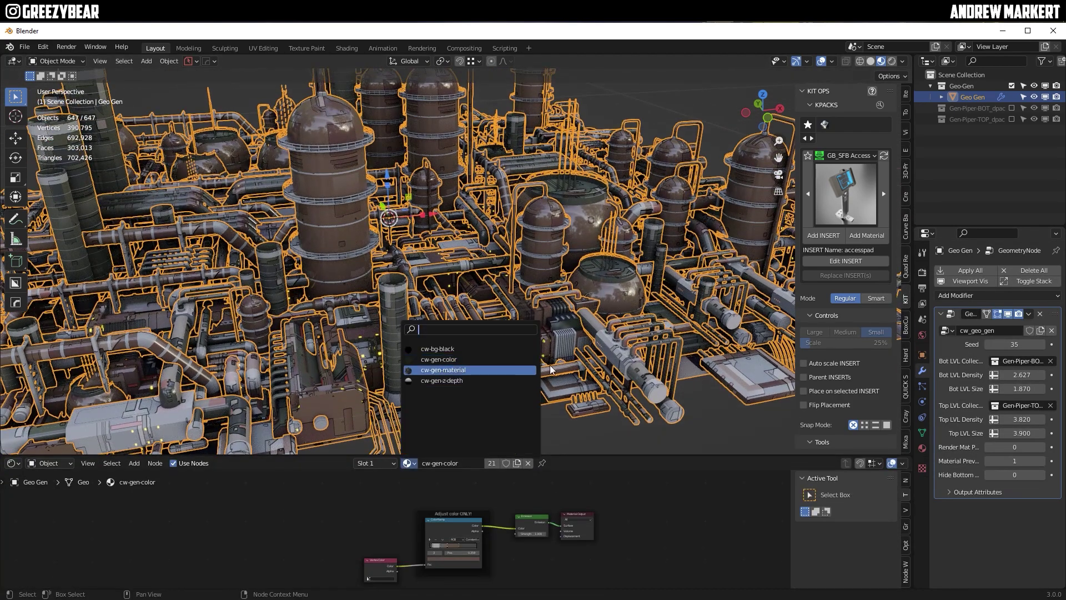
{"action": "left_click", "coordinate": [442, 370]}
Replace the side.png image inside the cw_Side_PNG node group with 4k_color_map5.png from the 4K_COLOR MAPS folder.
{"action": "middle_click_drag", "start_coordinate": [499, 500], "coordinate": [482, 568]}
{"action": "key", "text": "Tab"}
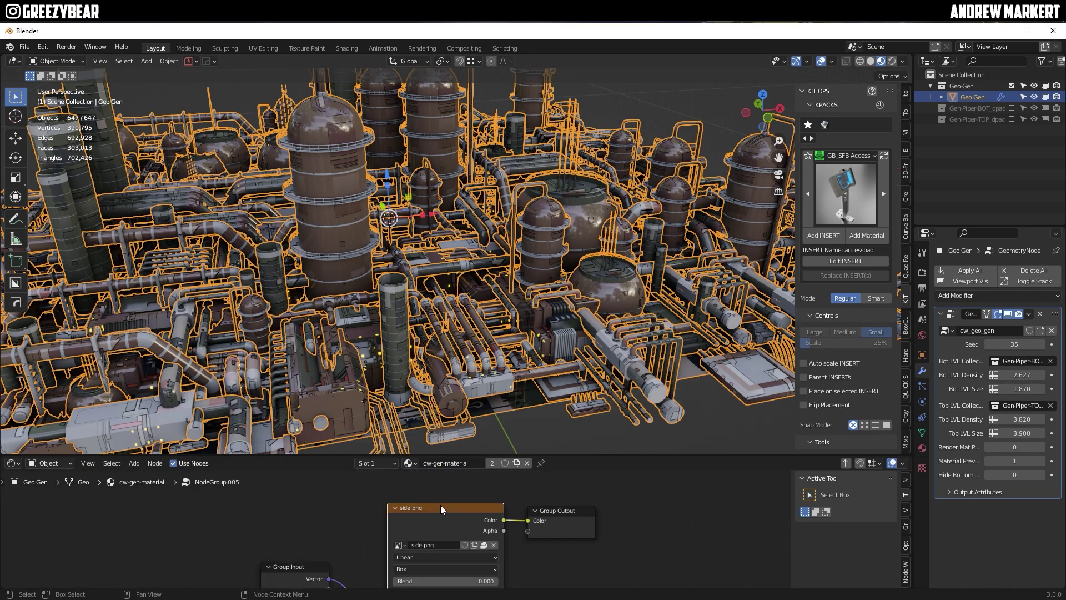
{"action": "left_click", "coordinate": [475, 521]}
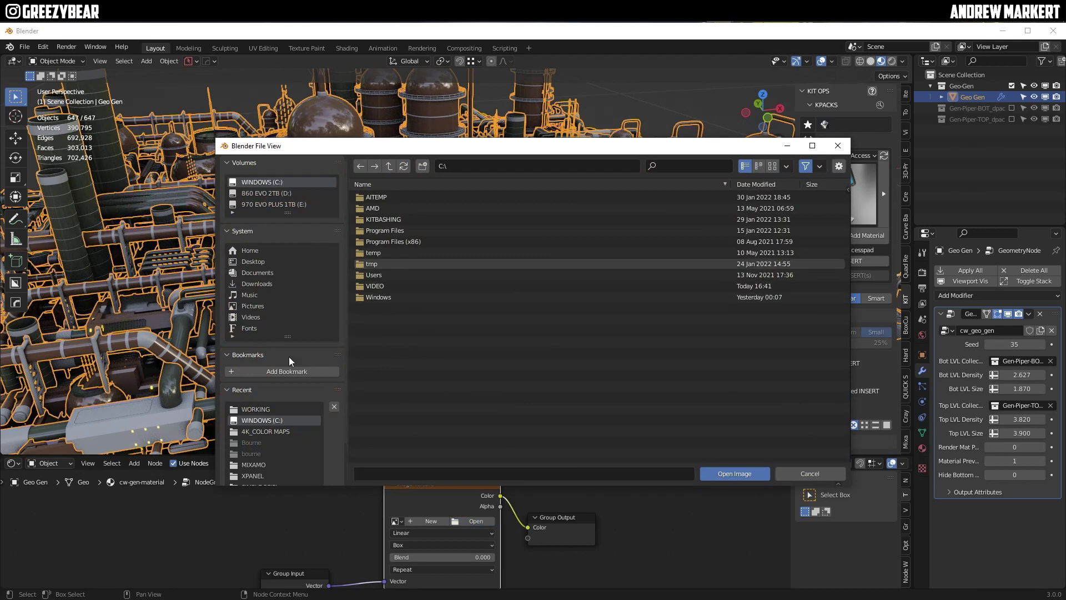
{"action": "double_click", "coordinate": [378, 218]}
{"action": "double_click", "coordinate": [379, 216]}
{"action": "double_click", "coordinate": [414, 197]}
{"action": "left_click", "coordinate": [773, 166]}
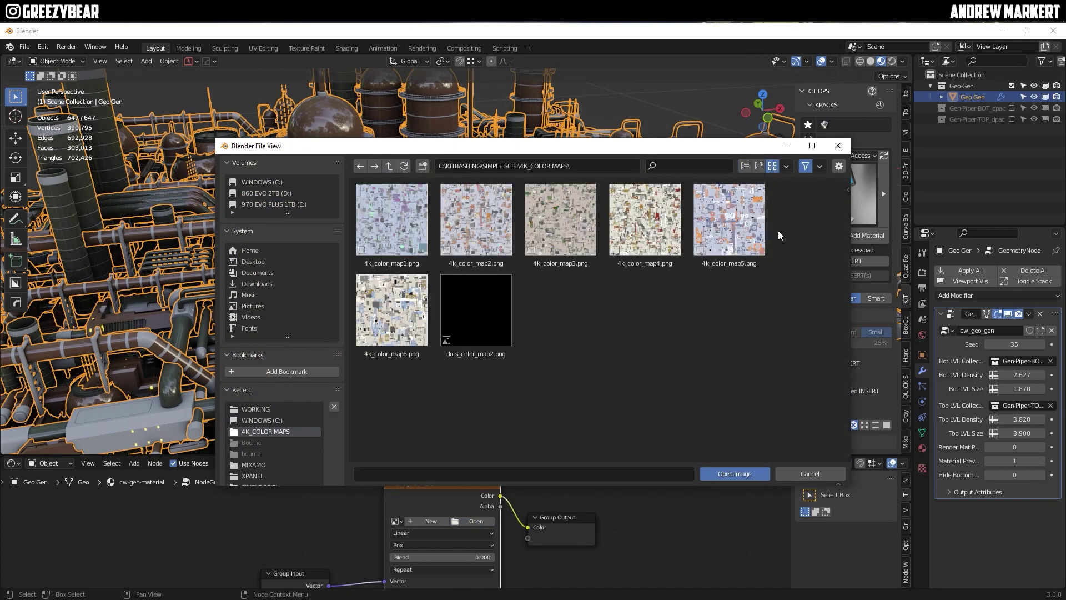
{"action": "double_click", "coordinate": [745, 242]}
{"action": "key", "text": "Tab"}
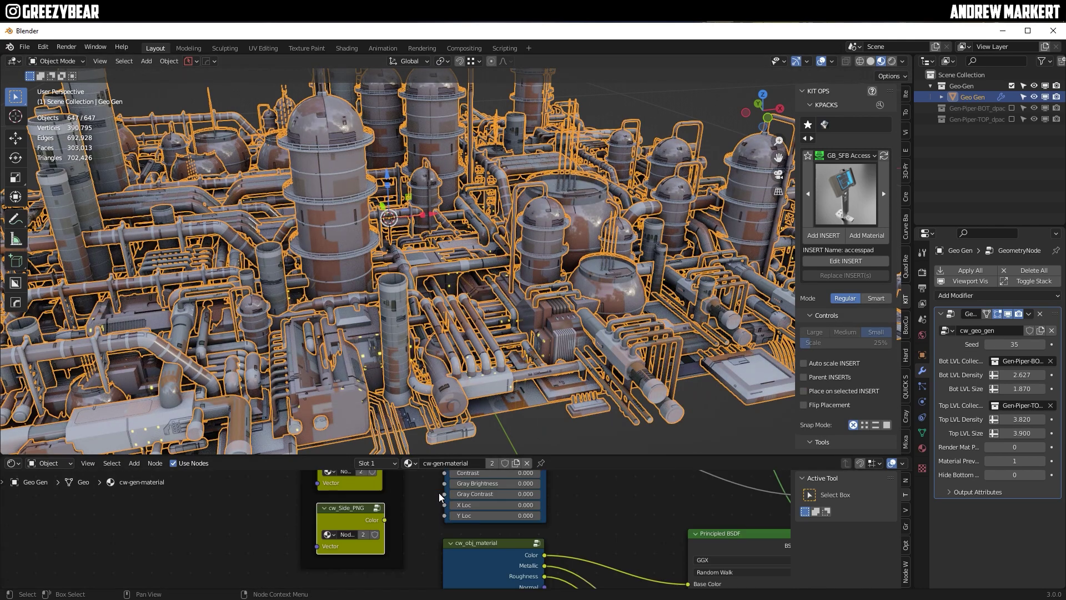
Set the Top / Side Mix of the cw_obj_material node to 0.536.
{"action": "left_click_drag", "start_coordinate": [391, 497], "coordinate": [356, 307], "text": "alt"}
{"action": "left_click_drag", "start_coordinate": [566, 456], "coordinate": [567, 268]}
{"action": "left_click_drag", "start_coordinate": [437, 383], "coordinate": [401, 369], "text": "alt"}
{"action": "left_click_drag", "start_coordinate": [400, 358], "coordinate": [426, 359]}
Set Metallic ON to 1 and the roughness Brightness to 0.2 on the cw_obj_material node.
{"action": "left_click", "coordinate": [423, 401]}
{"action": "type", "text": "1"}
{"action": "key", "text": "Return"}
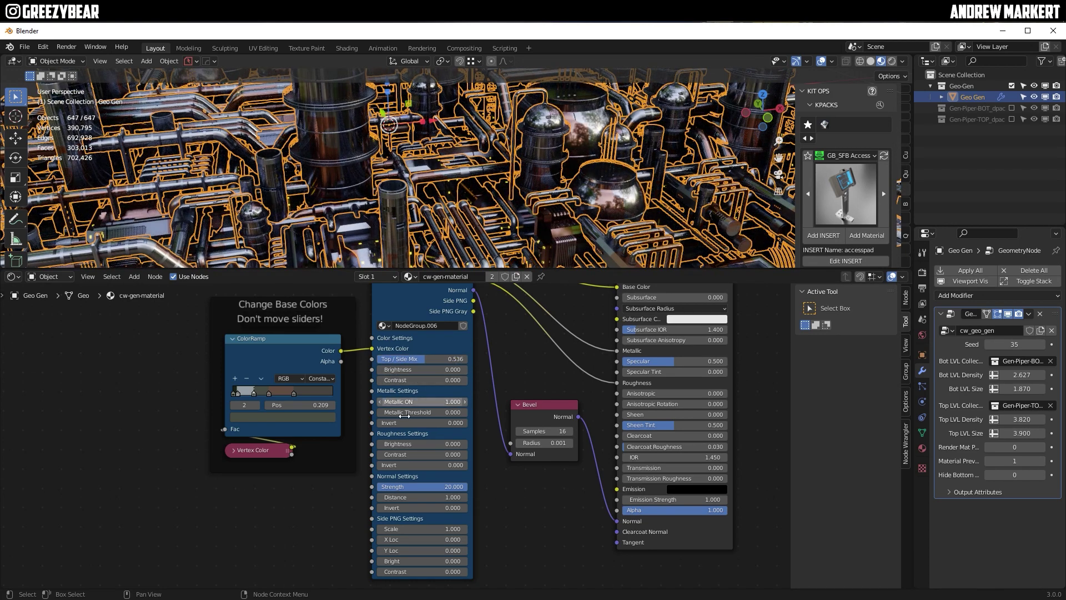
{"action": "left_click", "coordinate": [419, 445]}
{"action": "type", "text": ".2"}
{"action": "key", "text": "Return"}
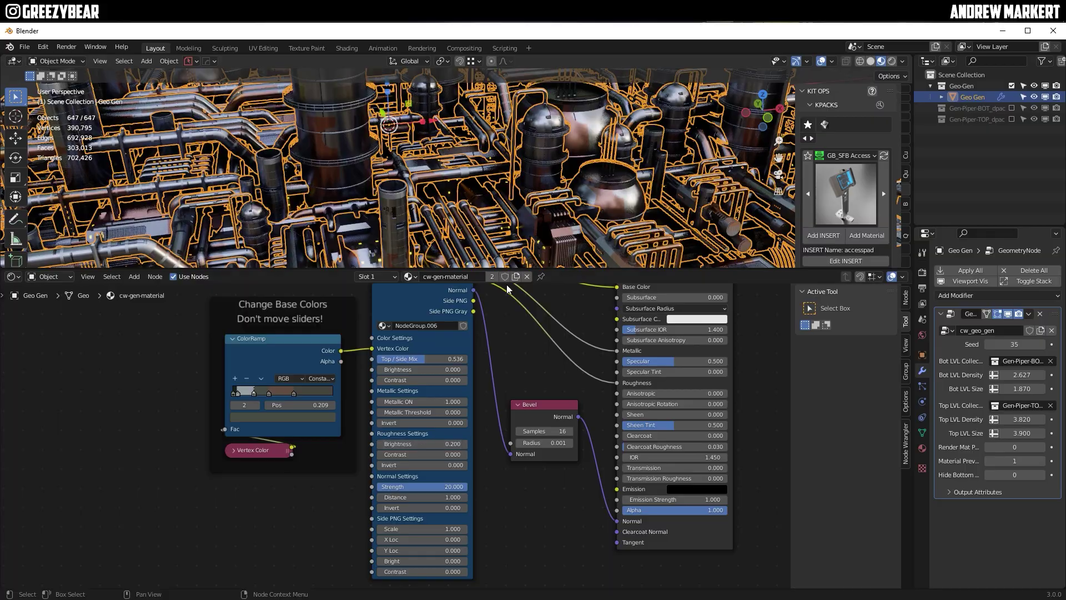
Add the cw_dirt_2022 INSERT from the cw Dirty KPACK to load its dirt nodes, and remove the placed base object.
{"action": "left_click_drag", "start_coordinate": [532, 270], "coordinate": [532, 457]}
{"action": "middle_click_drag", "start_coordinate": [533, 128], "coordinate": [550, 144]}
{"action": "left_click", "coordinate": [515, 117]}
{"action": "scroll", "coordinate": [515, 116], "scroll_direction": "down", "scroll_amount": 3}
{"action": "middle_click_drag", "start_coordinate": [667, 222], "coordinate": [566, 222], "text": "shift"}
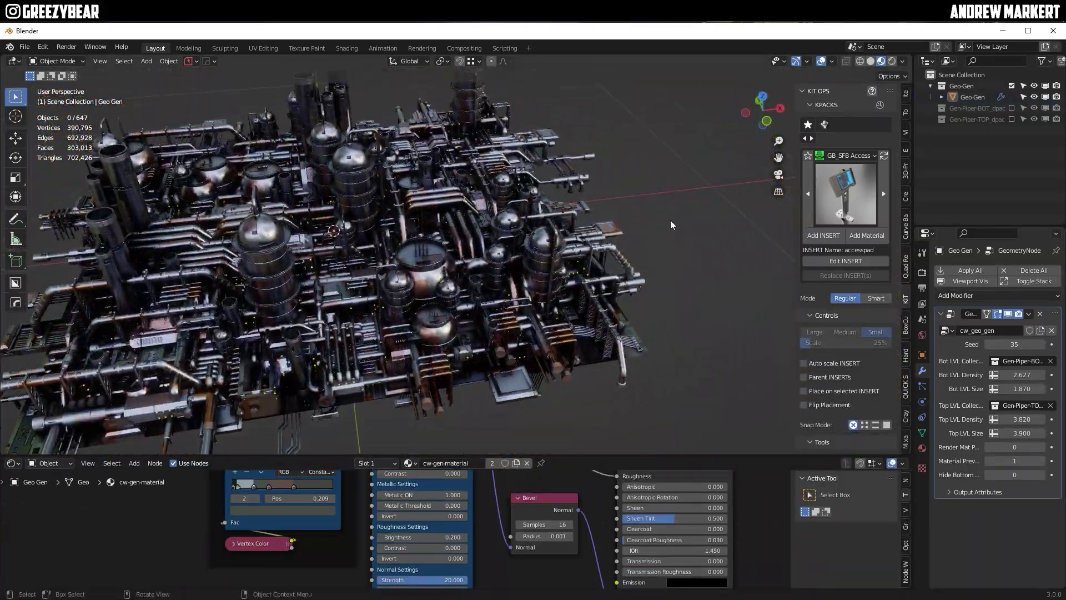
{"action": "left_click", "coordinate": [838, 157]}
{"action": "left_click", "coordinate": [728, 351]}
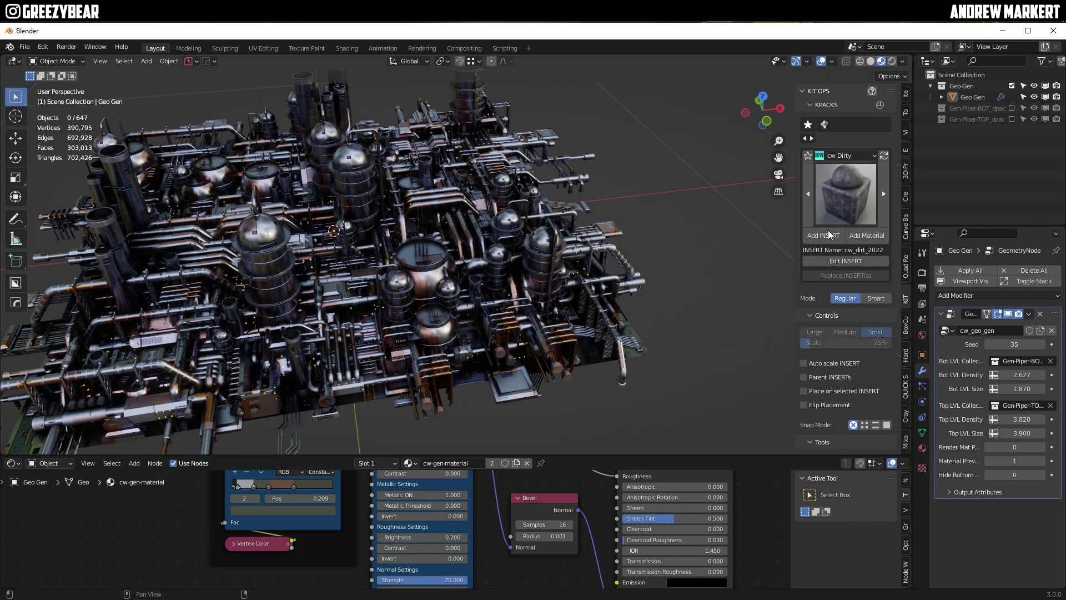
{"action": "left_click", "coordinate": [822, 235]}
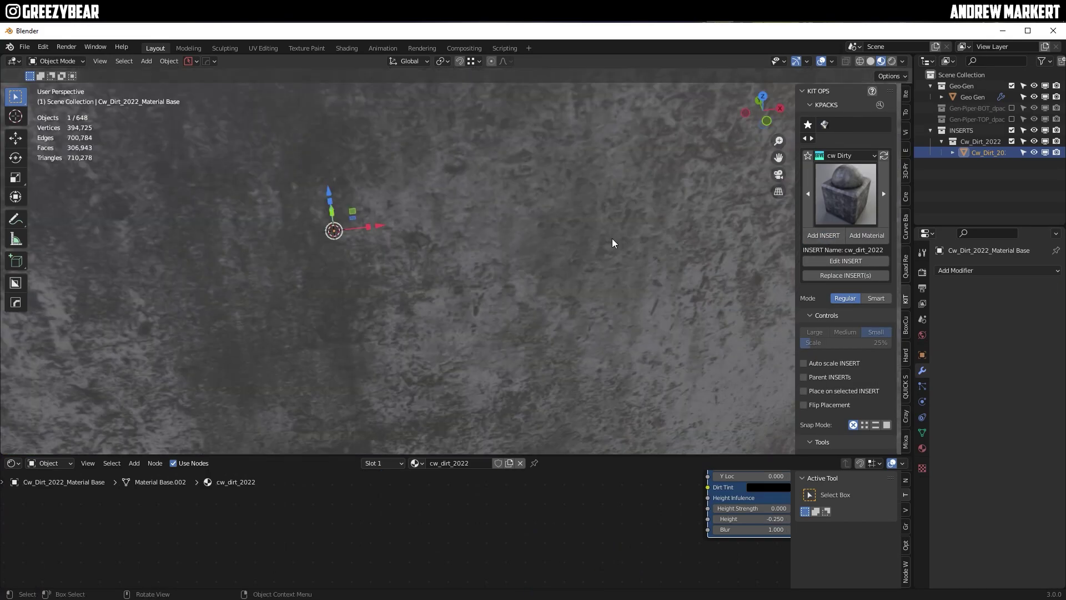
{"action": "left_click", "coordinate": [613, 243]}
Add the cw_dirt-2021 node group to Geo Gen's material, between cw_obj_material's Color output and the Principled BSDF's Base Color.
{"action": "left_click", "coordinate": [451, 317]}
{"action": "left_click_drag", "start_coordinate": [567, 455], "coordinate": [522, 173]}
{"action": "middle_click_drag", "start_coordinate": [491, 271], "coordinate": [372, 341]}
{"action": "scroll", "coordinate": [413, 370], "scroll_direction": "down", "scroll_amount": 4}
{"action": "middle_click_drag", "start_coordinate": [429, 369], "coordinate": [414, 380]}
{"action": "key", "text": "shift+a"}
{"action": "mouse_move", "coordinate": [388, 483]}
{"action": "left_click", "coordinate": [472, 428]}
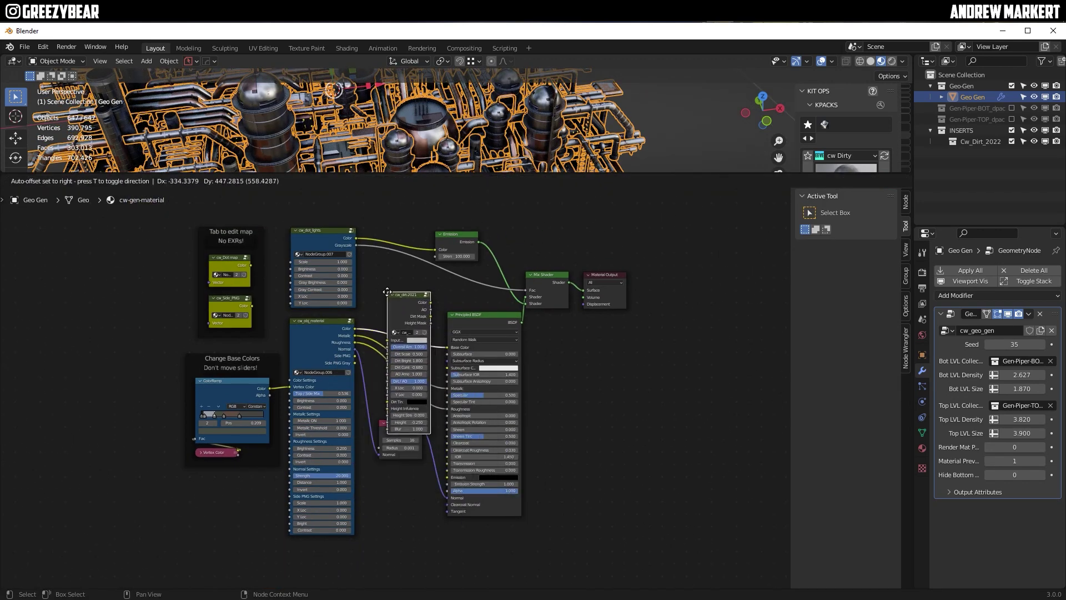
{"action": "left_click", "coordinate": [417, 272]}
{"action": "scroll", "coordinate": [418, 272], "scroll_direction": "up", "scroll_amount": 3}
{"action": "middle_click_drag", "start_coordinate": [417, 272], "coordinate": [385, 339]}
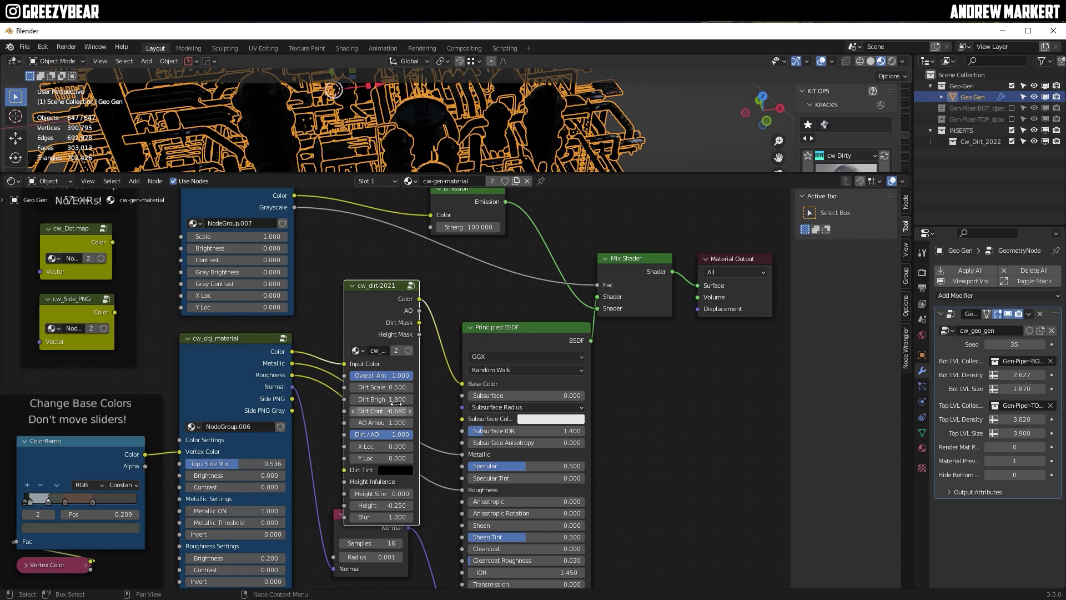
Set the dirt brightness of the cw_dirt-2021 node to 3.
{"action": "type", "text": "0"}
{"action": "key", "text": "Return"}
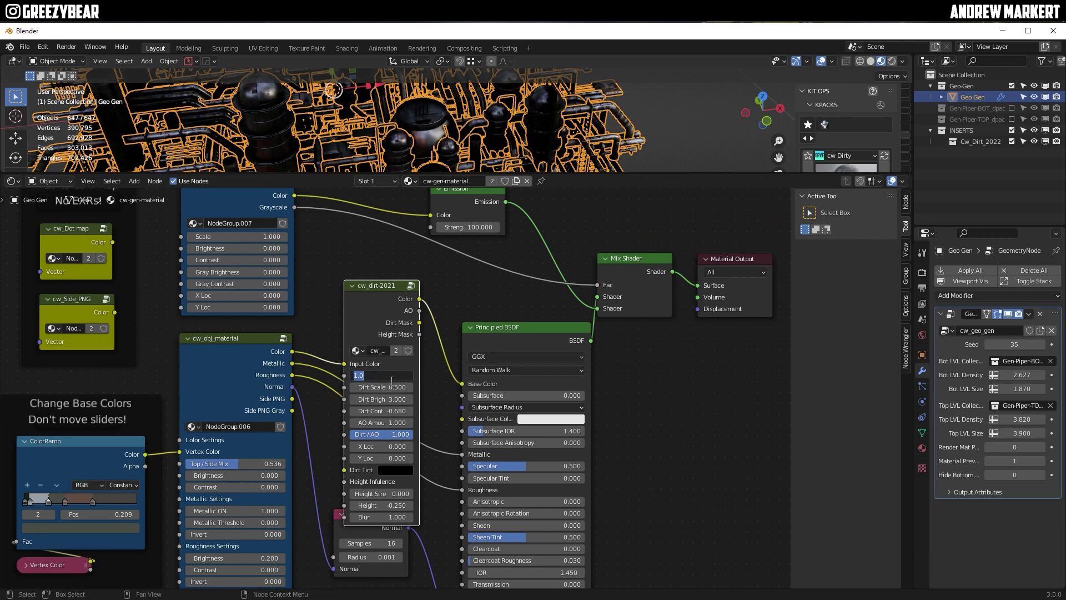
{"action": "key", "text": "Return"}
Fine-tune the cw_dirt-2021 node with an overall amount of 0.733, a dirt scale of -4.6 and a dirt brightness of 3.
{"action": "left_click_drag", "start_coordinate": [514, 174], "coordinate": [514, 342]}
{"action": "scroll", "coordinate": [654, 107], "scroll_direction": "up", "scroll_amount": 5}
{"action": "middle_click_drag", "start_coordinate": [654, 107], "coordinate": [389, 233], "text": "shift"}
{"action": "left_click_drag", "start_coordinate": [391, 483], "coordinate": [390, 460]}
{"action": "middle_click_drag", "start_coordinate": [390, 460], "coordinate": [401, 382]}
{"action": "left_click_drag", "start_coordinate": [368, 500], "coordinate": [416, 499]}
{"action": "middle_click_drag", "start_coordinate": [471, 250], "coordinate": [444, 233]}
{"action": "left_click", "coordinate": [406, 407]}
{"action": "type", "text": "3"}
{"action": "key", "text": "Return"}
Set the cw_dot_lights node's Scale to 2 and the Emission node's strength to 150.
{"action": "middle_click_drag", "start_coordinate": [503, 183], "coordinate": [538, 252], "text": "shift"}
{"action": "scroll", "coordinate": [538, 252], "scroll_direction": "up", "scroll_amount": 3}
{"action": "left_click_drag", "start_coordinate": [434, 342], "coordinate": [435, 464]}
{"action": "scroll", "coordinate": [435, 278], "scroll_direction": "down", "scroll_amount": 3}
{"action": "middle_click_drag", "start_coordinate": [435, 279], "coordinate": [411, 290]}
{"action": "key", "text": "alt+a"}
{"action": "scroll", "coordinate": [411, 289], "scroll_direction": "down", "scroll_amount": 10}
{"action": "left_click_drag", "start_coordinate": [389, 465], "coordinate": [388, 226]}
{"action": "middle_click_drag", "start_coordinate": [285, 289], "coordinate": [343, 361]}
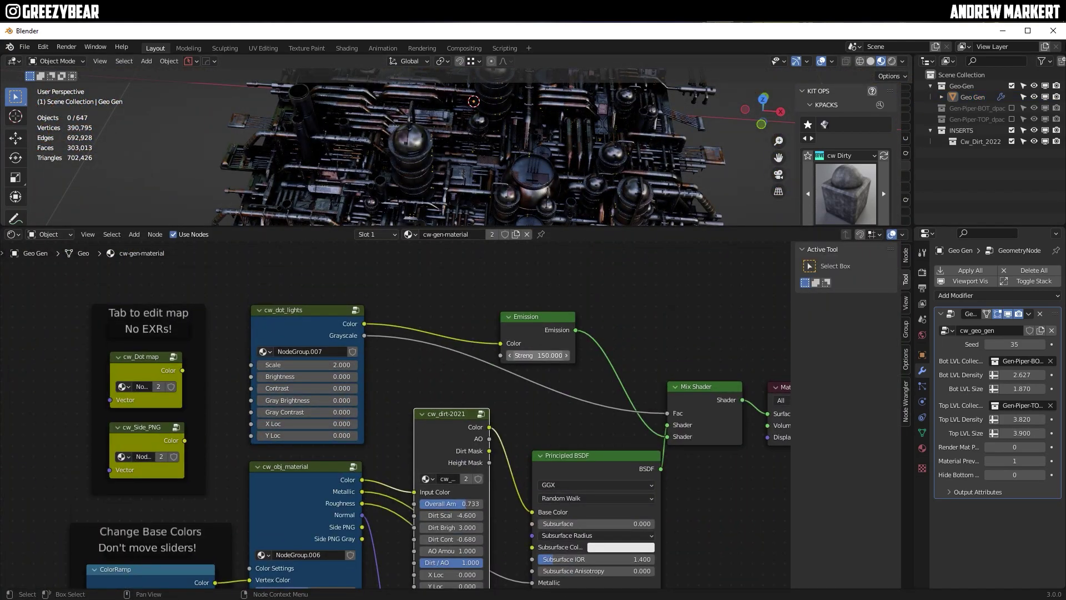
Add a camera to the scene and align it to a close, low view across the tanks and pipes.
{"action": "left_click_drag", "start_coordinate": [681, 226], "coordinate": [678, 508]}
{"action": "middle_click_drag", "start_coordinate": [478, 333], "coordinate": [447, 257]}
{"action": "scroll", "coordinate": [445, 271], "scroll_direction": "up", "scroll_amount": 5}
{"action": "scroll", "coordinate": [447, 257], "scroll_direction": "down", "scroll_amount": 4}
{"action": "left_click", "coordinate": [146, 61]}
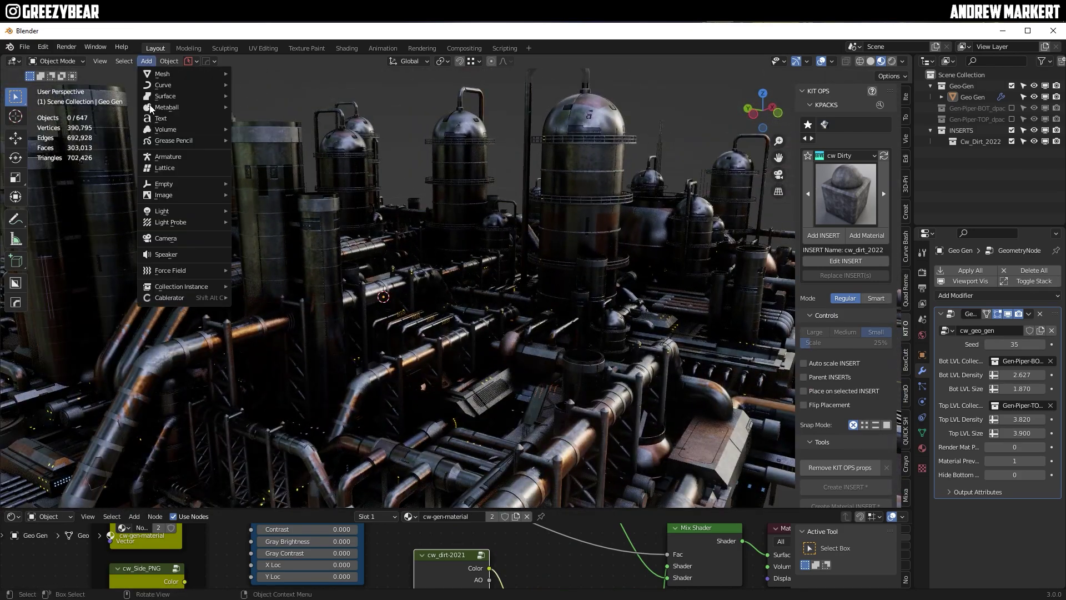
{"action": "left_click", "coordinate": [175, 240]}
{"action": "key", "text": "ctrl+alt+KP_0"}
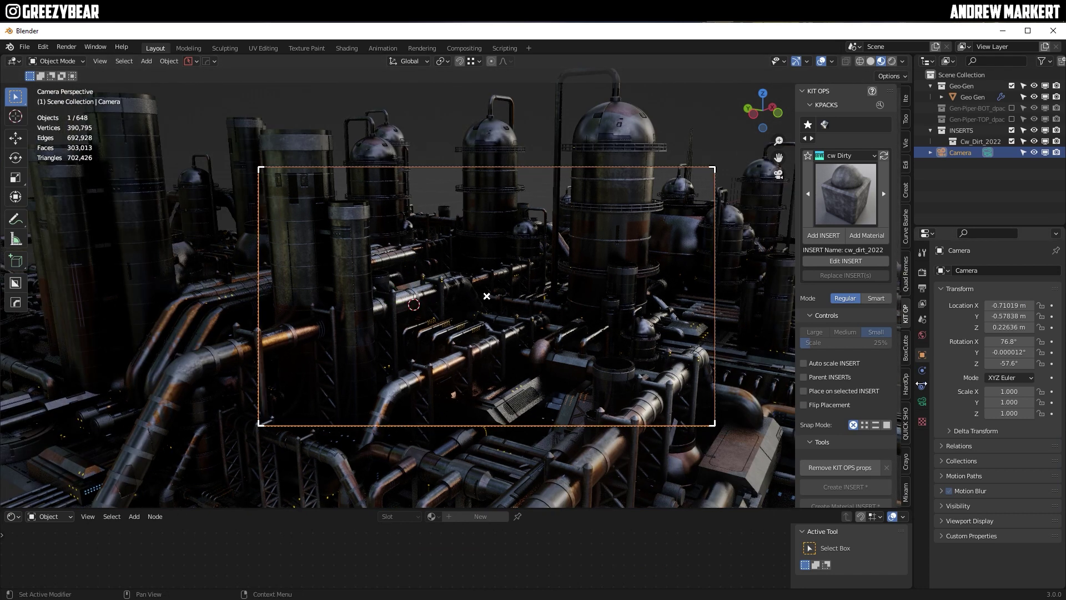
Set the camera's focal length to 40 mm.
{"action": "left_click", "coordinate": [921, 401]}
{"action": "left_click", "coordinate": [1006, 327]}
{"action": "type", "text": "40"}
{"action": "key", "text": "Return"}
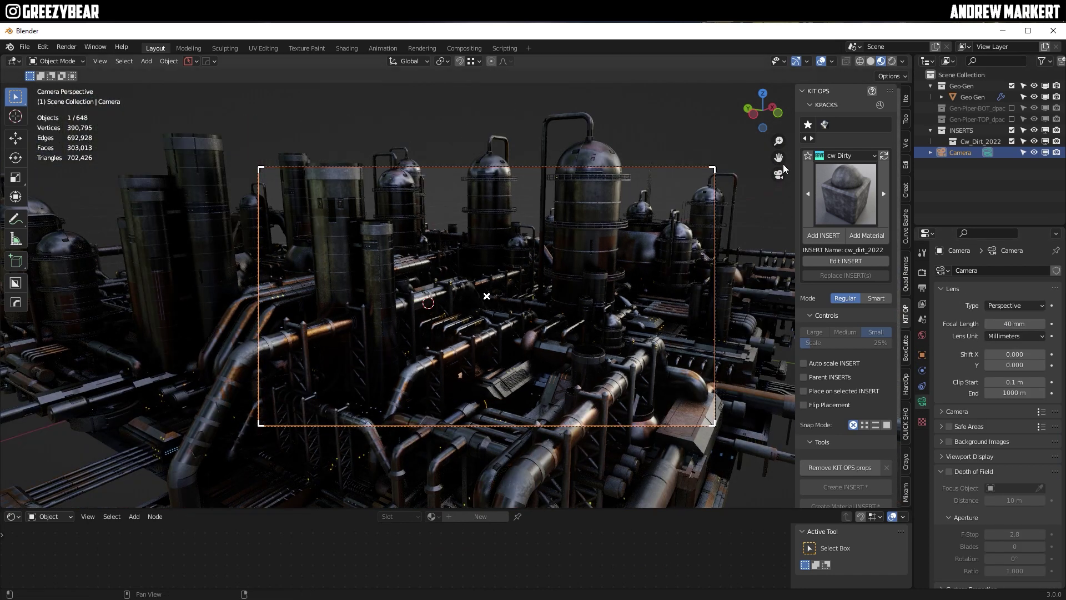
Lock the camera to the view, reframe it closer on the domed tank and pipes, unlock it and show rendered shading.
{"action": "left_click", "coordinate": [906, 143]}
{"action": "left_click", "coordinate": [852, 233]}
{"action": "scroll", "coordinate": [500, 295], "scroll_direction": "down", "scroll_amount": 3}
{"action": "left_click", "coordinate": [500, 295]}
{"action": "mouse_move", "coordinate": [499, 295]}
{"action": "middle_mouse_down"}
{"action": "mouse_move", "coordinate": [462, 292]}
{"action": "mouse_move", "coordinate": [499, 248]}
{"action": "mouse_move", "coordinate": [513, 301]}
{"action": "middle_mouse_up"}
{"action": "left_click", "coordinate": [843, 230]}
{"action": "key", "text": "alt+a"}
{"action": "left_click", "coordinate": [891, 60]}
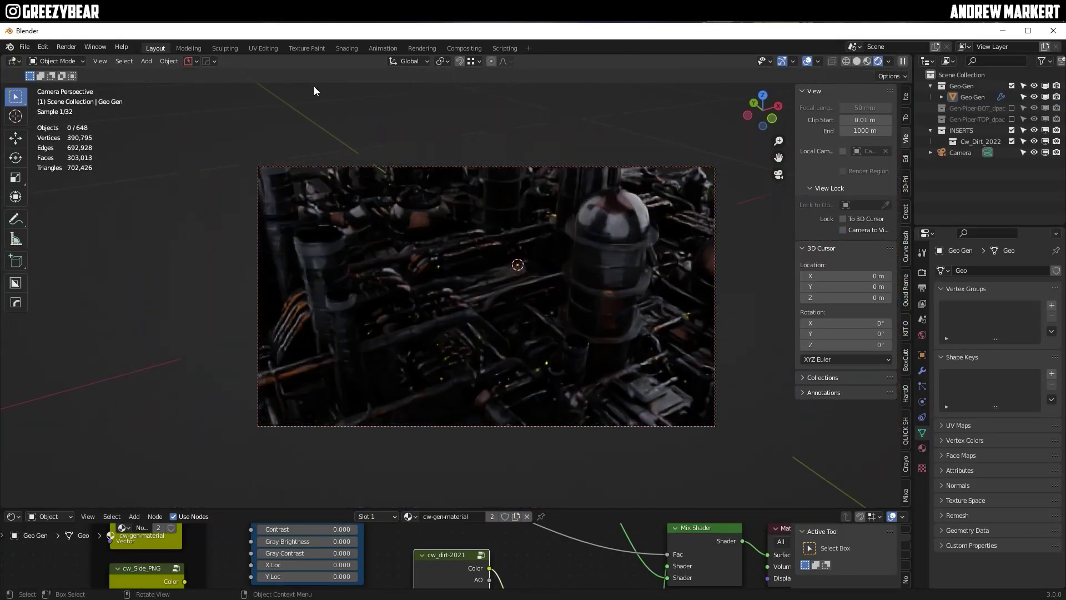
Add a point light, move it just outside the left edge of the camera frame and set its power to 20 W.
{"action": "left_click", "coordinate": [146, 60]}
{"action": "mouse_move", "coordinate": [173, 214]}
{"action": "left_click", "coordinate": [253, 210]}
{"action": "left_click_drag", "start_coordinate": [518, 228], "coordinate": [522, 131]}
{"action": "left_click_drag", "start_coordinate": [560, 167], "coordinate": [275, 228]}
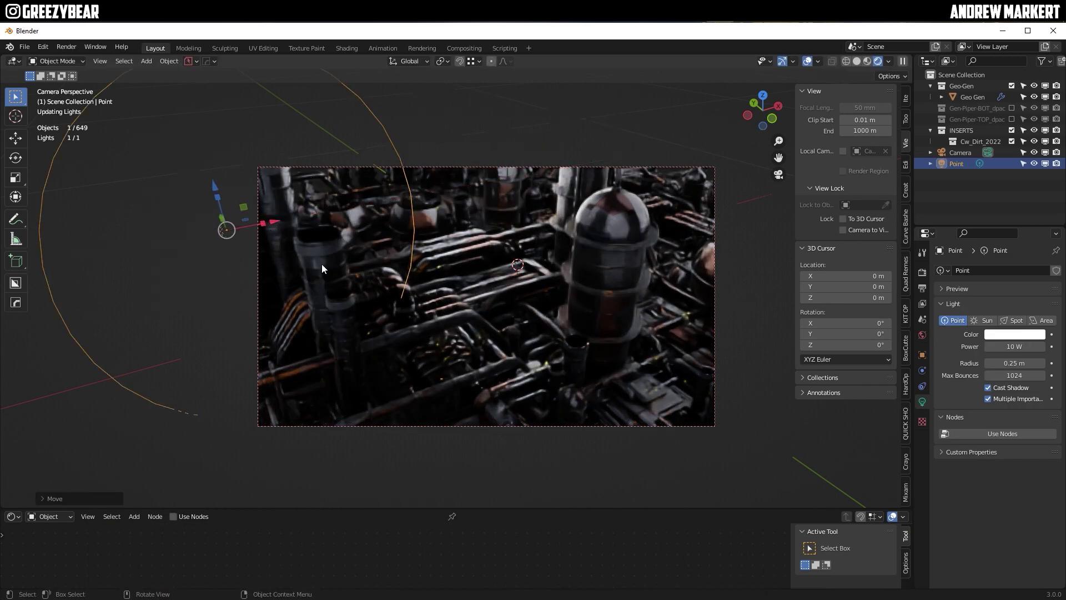
{"action": "left_click", "coordinate": [1017, 345]}
{"action": "type", "text": "20"}
{"action": "key", "text": "Return"}
Duplicate the point light to the right side of the camera frame and give the copy a warm peach color.
{"action": "key", "text": "shift+d"}
{"action": "left_click", "coordinate": [592, 147]}
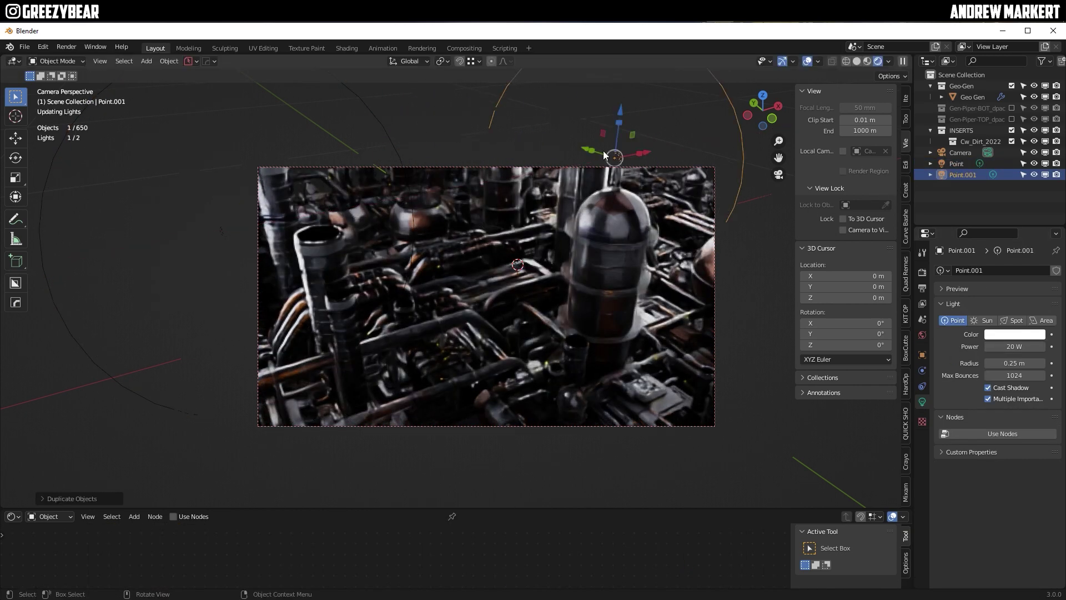
{"action": "key", "text": "g"}
{"action": "left_click", "coordinate": [736, 196]}
{"action": "left_click", "coordinate": [1015, 333]}
{"action": "left_click", "coordinate": [981, 240]}
Set the warm light's power to 50 W after trying 100 W.
{"action": "left_click", "coordinate": [1007, 347]}
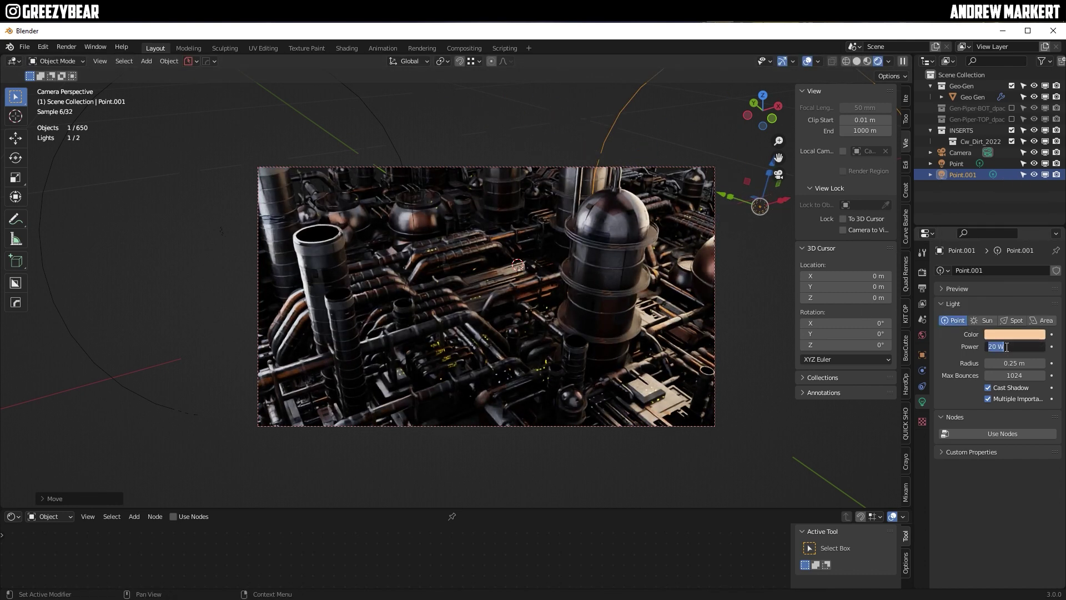
{"action": "type", "text": "100"}
{"action": "key", "text": "Return"}
{"action": "left_click", "coordinate": [1010, 346]}
{"action": "type", "text": "50"}
{"action": "key", "text": "Return"}
Make a linked duplicate of the white point light and place it in front of the scene, below the camera frame.
{"action": "left_click", "coordinate": [223, 230]}
{"action": "key", "text": "alt+d"}
{"action": "key", "text": "y"}
{"action": "left_click", "coordinate": [361, 439]}
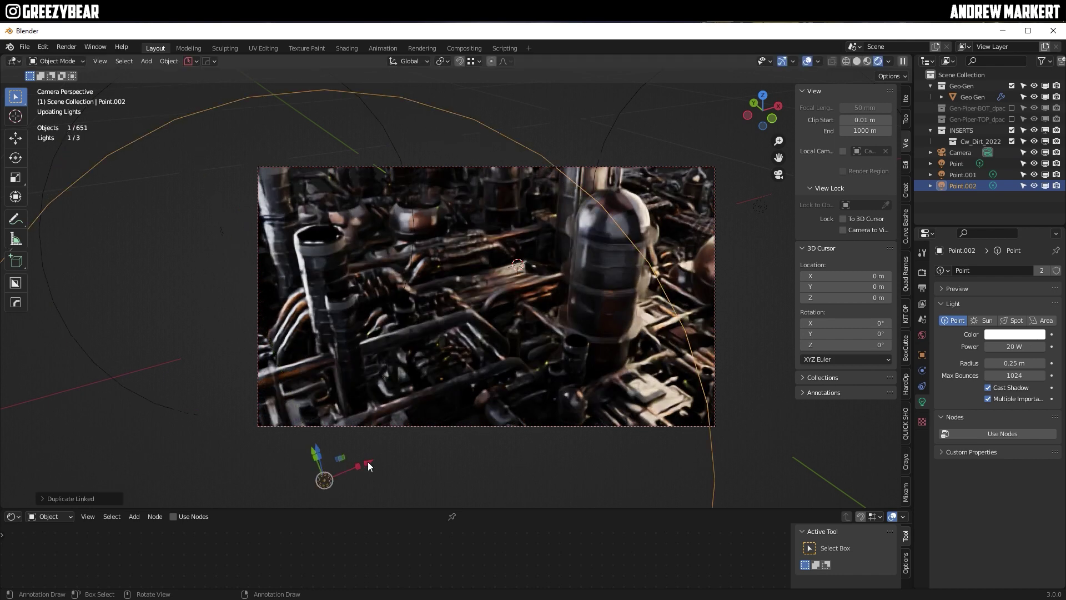
{"action": "left_click_drag", "start_coordinate": [367, 461], "coordinate": [443, 432]}
{"action": "left_click_drag", "start_coordinate": [387, 418], "coordinate": [430, 494]}
{"action": "scroll", "coordinate": [496, 488], "scroll_direction": "down", "scroll_amount": 2}
{"action": "left_click_drag", "start_coordinate": [484, 435], "coordinate": [512, 425]}
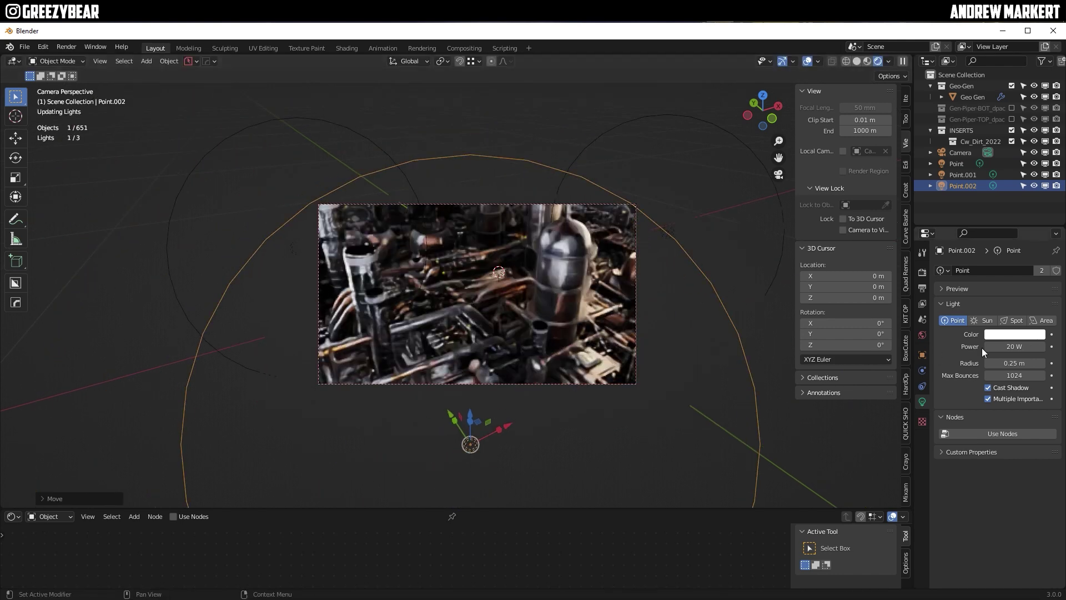
Try a power of 5 W on the linked front light and restore it to 20 W.
{"action": "left_click", "coordinate": [999, 346]}
{"action": "scroll", "coordinate": [471, 327], "scroll_direction": "up", "scroll_amount": 4}
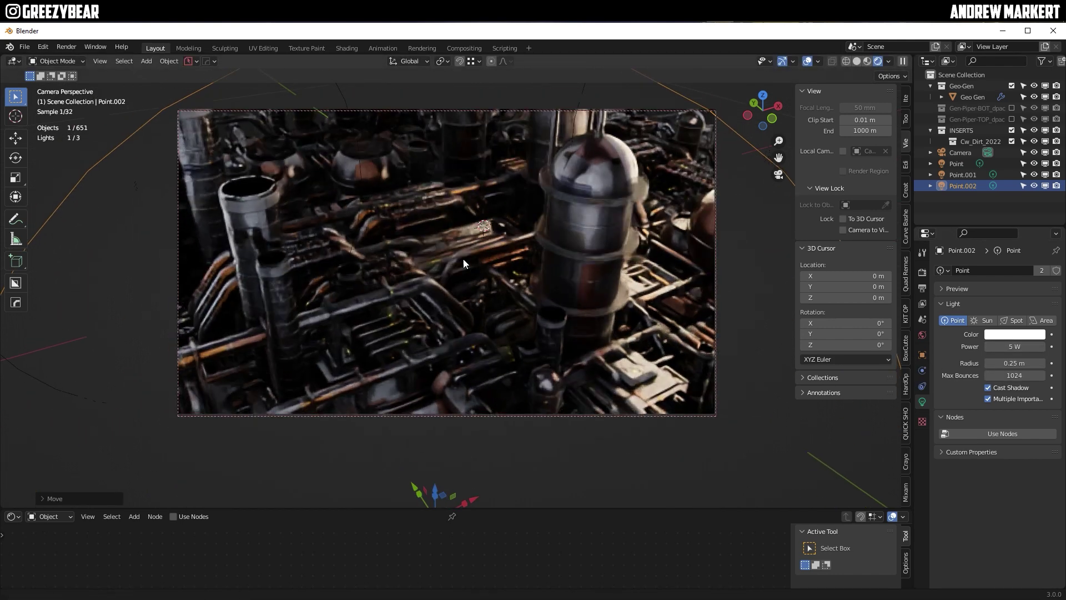
{"action": "left_click", "coordinate": [1016, 346]}
{"action": "left_click", "coordinate": [1014, 346]}
{"action": "type", "text": "20"}
{"action": "key", "text": "Return"}
Save the scene as "new piper video .blend" in the SIMPLE SCIFI NATIVE\TEST FILES folder.
{"action": "left_click", "coordinate": [24, 46]}
{"action": "left_click", "coordinate": [39, 132]}
{"action": "left_click", "coordinate": [294, 183]}
{"action": "double_click", "coordinate": [397, 218]}
{"action": "double_click", "coordinate": [391, 218]}
{"action": "double_click", "coordinate": [391, 208]}
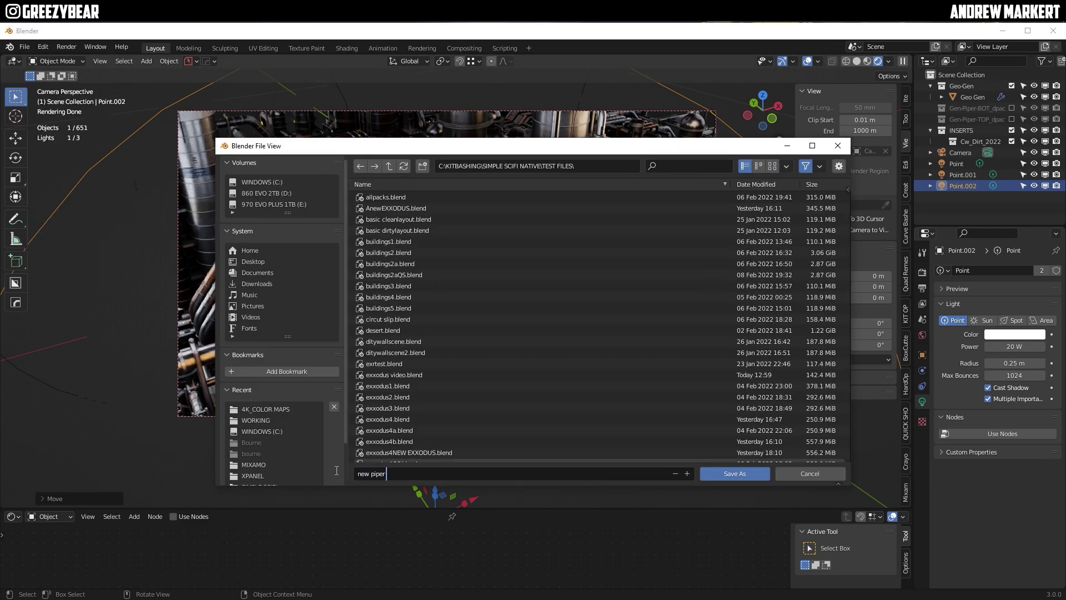
{"action": "key", "text": "Return"}
Add a cube at the origin and set its viewport display to Wire.
{"action": "left_click", "coordinate": [146, 61]}
{"action": "mouse_move", "coordinate": [166, 72]}
{"action": "left_click", "coordinate": [264, 84]}
{"action": "left_click", "coordinate": [922, 354]}
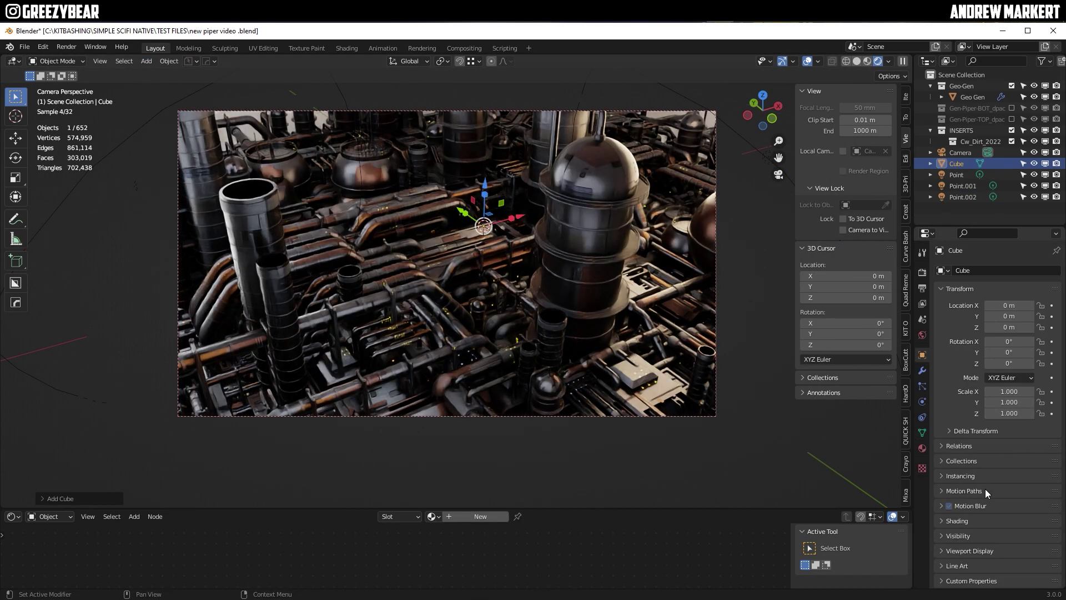
{"action": "left_click", "coordinate": [944, 550]}
{"action": "scroll", "coordinate": [998, 493], "scroll_direction": "down", "scroll_amount": 5}
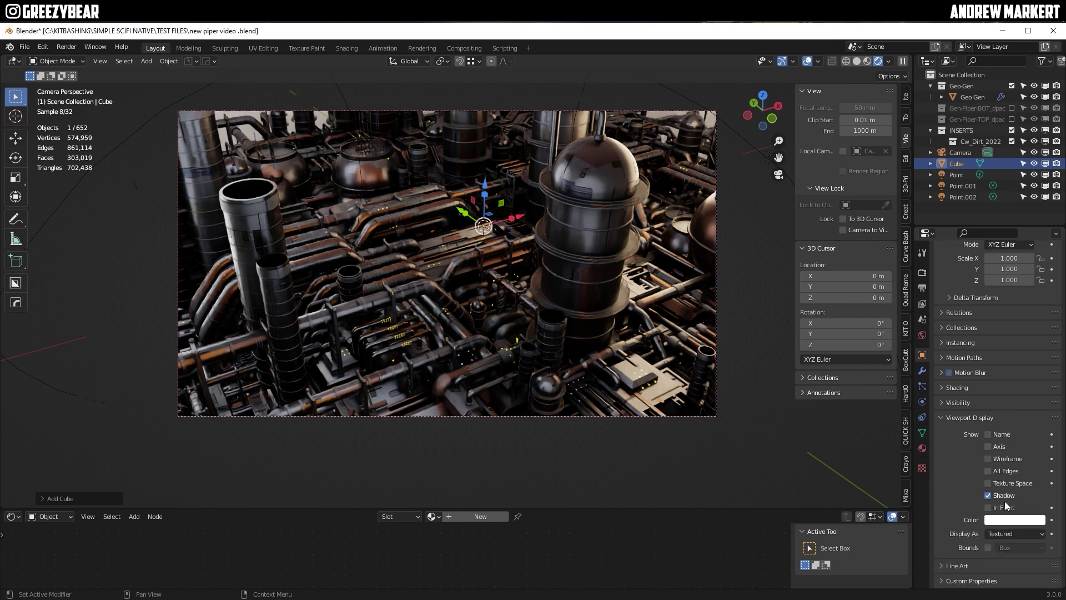
{"action": "left_click", "coordinate": [996, 533]}
Create a new material on the cube and delete its Principled BSDF node.
{"action": "left_click", "coordinate": [448, 516]}
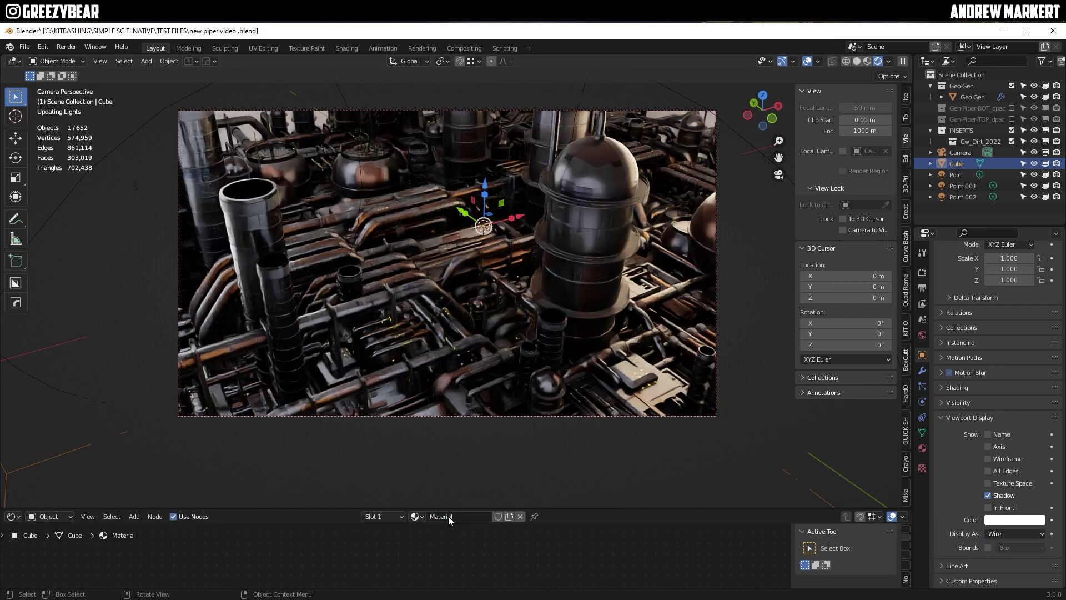
{"action": "middle_click_drag", "start_coordinate": [459, 580], "coordinate": [472, 515]}
{"action": "left_click_drag", "start_coordinate": [470, 508], "coordinate": [483, 369]}
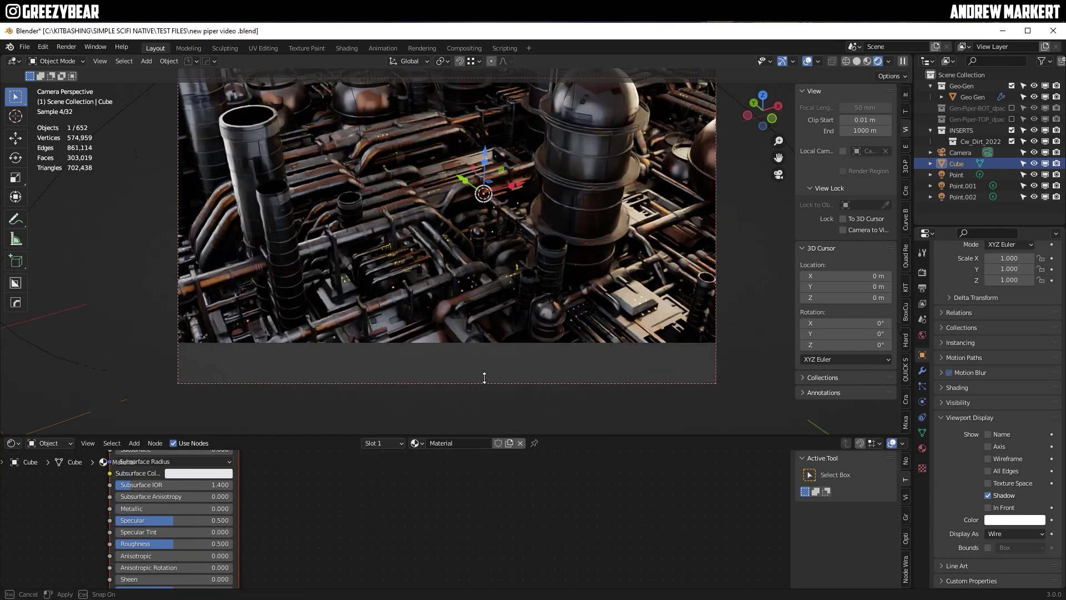
{"action": "middle_click_drag", "start_coordinate": [376, 473], "coordinate": [616, 549]}
{"action": "left_click", "coordinate": [413, 425]}
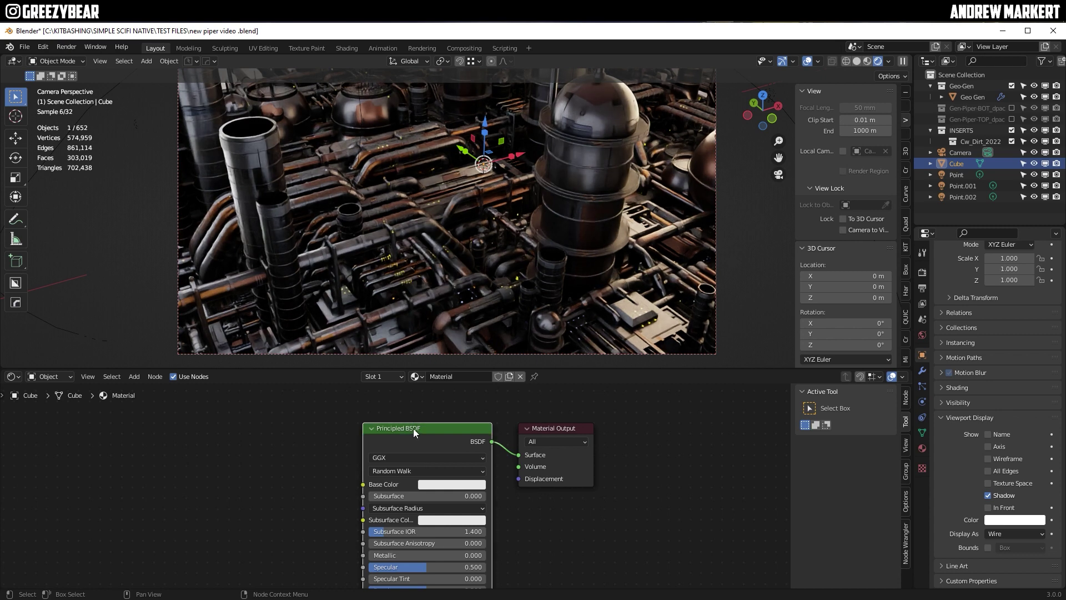
{"action": "key", "text": "x"}
Add a Volume Scatter node with density 0.02 and anisotropy 0.6, and connect it to the Material Output's Volume input.
{"action": "key", "text": "shift+a"}
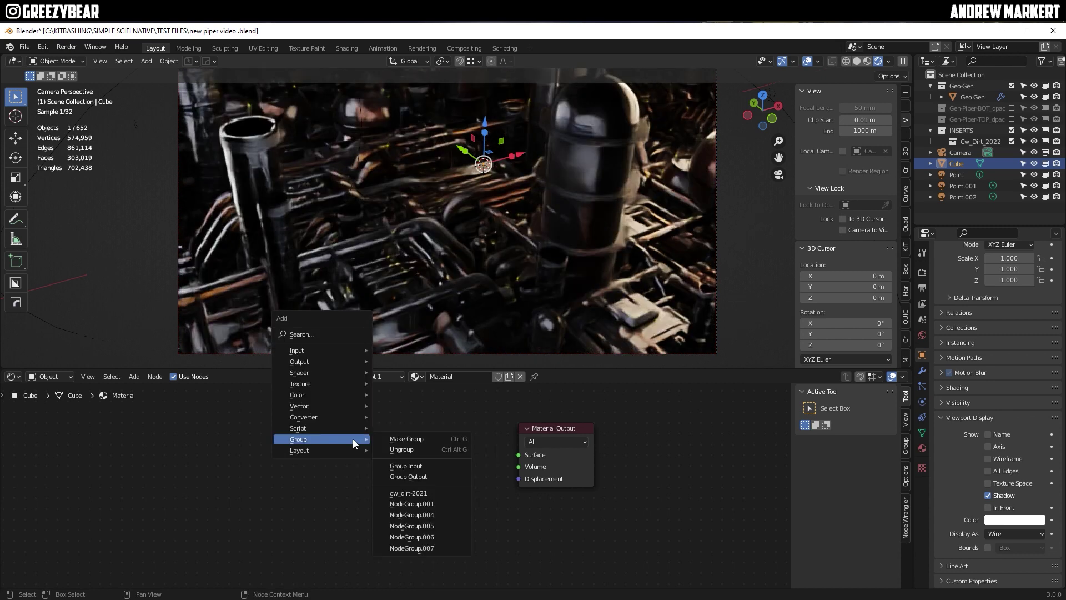
{"action": "mouse_move", "coordinate": [332, 371]}
{"action": "left_click", "coordinate": [411, 372]}
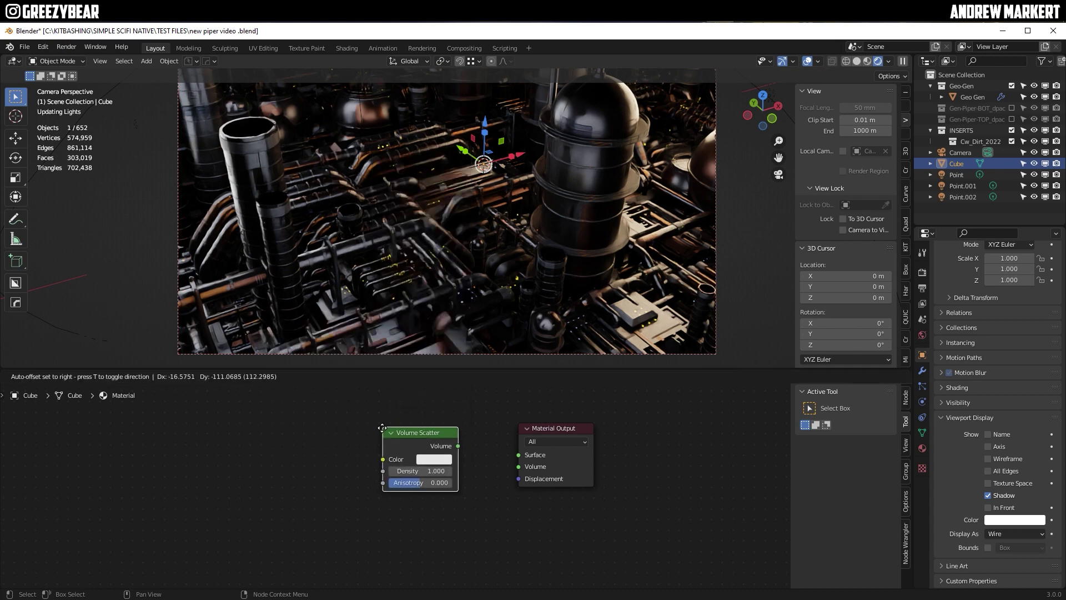
{"action": "left_click", "coordinate": [413, 500]}
{"action": "left_click_drag", "start_coordinate": [413, 500], "coordinate": [431, 500]}
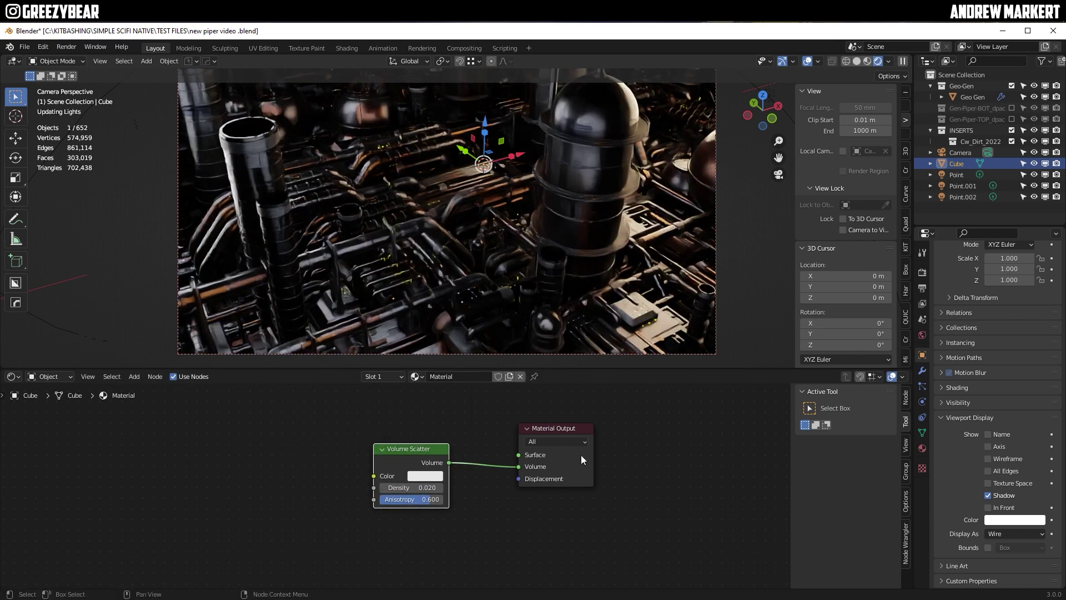
Try a Volume Scatter density of 0.1 and return it to 0.02, giving the viewport more room to check the fog.
{"action": "left_click_drag", "start_coordinate": [663, 368], "coordinate": [661, 434]}
{"action": "left_click_drag", "start_coordinate": [417, 522], "coordinate": [427, 522]}
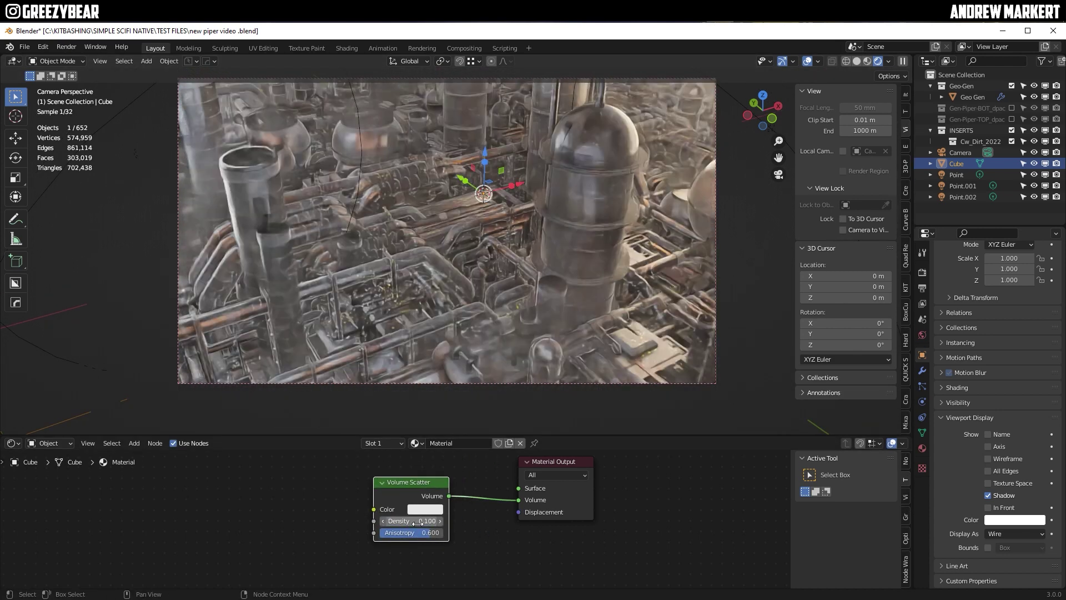
{"action": "left_click", "coordinate": [410, 524]}
{"action": "type", "text": ".0"}
{"action": "left_click_drag", "start_coordinate": [660, 435], "coordinate": [659, 518]}
{"action": "middle_click_drag", "start_coordinate": [469, 273], "coordinate": [462, 303], "text": "shift"}
{"action": "middle_click_drag", "start_coordinate": [493, 385], "coordinate": [489, 341], "text": "shift"}
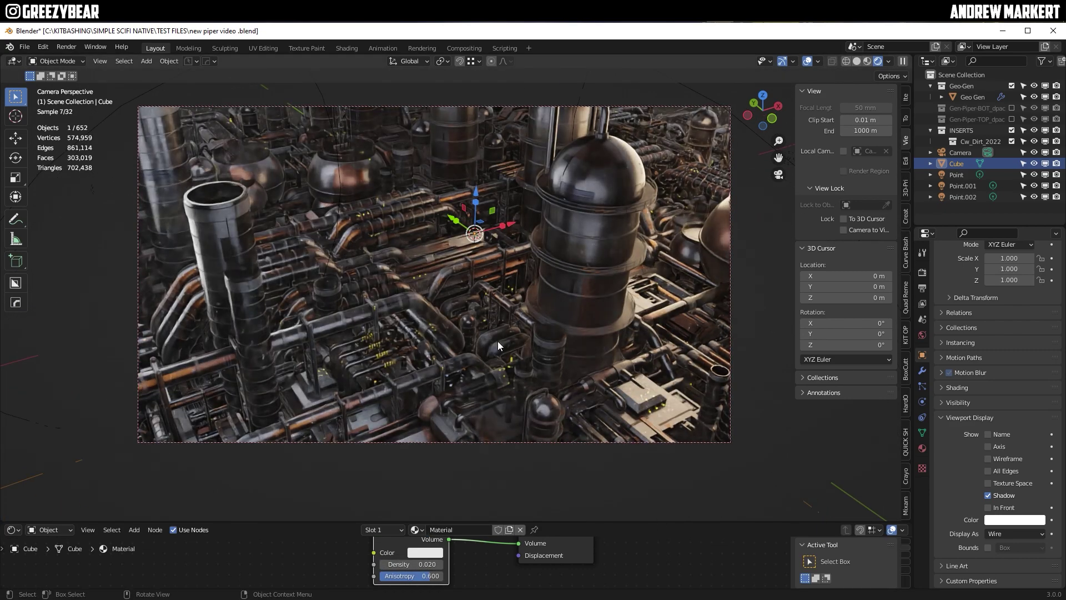
Set the color management look to High Contrast, with exposure 0.3 and gamma 0.9.
{"action": "left_click", "coordinate": [922, 272]}
{"action": "scroll", "coordinate": [994, 389], "scroll_direction": "down", "scroll_amount": 15}
{"action": "left_click", "coordinate": [1008, 522]}
{"action": "left_click", "coordinate": [1014, 485]}
{"action": "left_click_drag", "start_coordinate": [1022, 535], "coordinate": [1029, 536]}
{"action": "key", "text": "Return"}
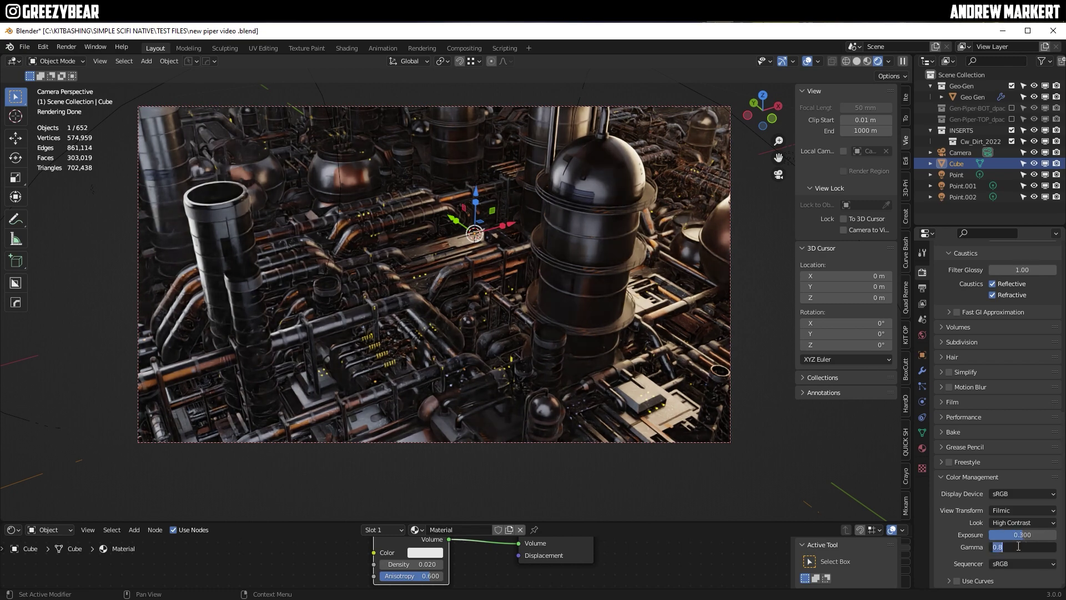
Set the Volume Scatter density to 0.03 and save the scene with solid viewport shading.
{"action": "left_click", "coordinate": [417, 565]}
{"action": "type", "text": ".03"}
{"action": "key", "text": "Return"}
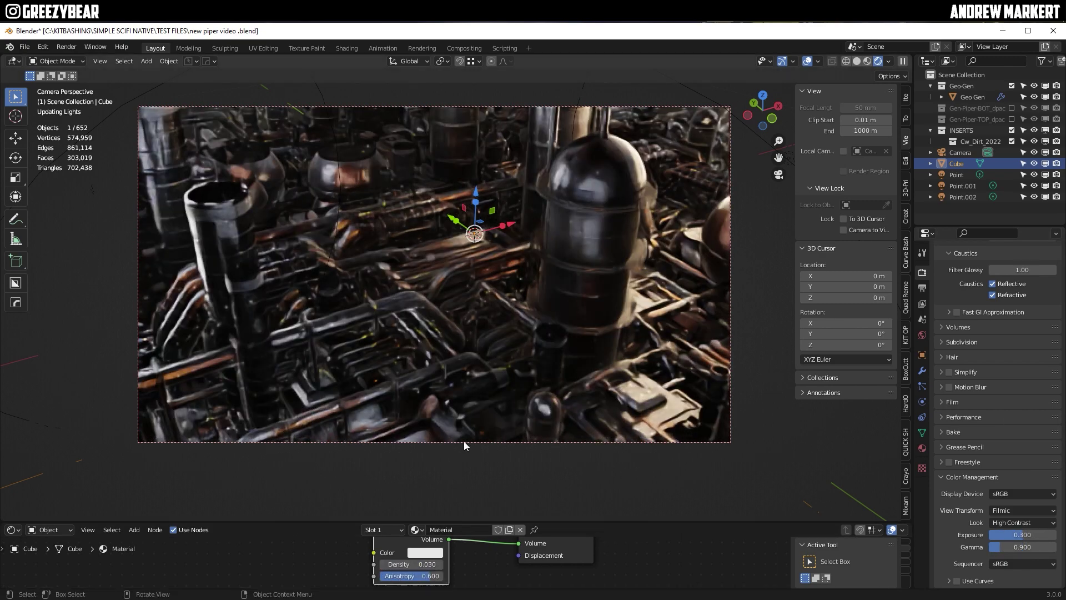
{"action": "left_click", "coordinate": [857, 61]}
{"action": "key", "text": "ctrl+s"}
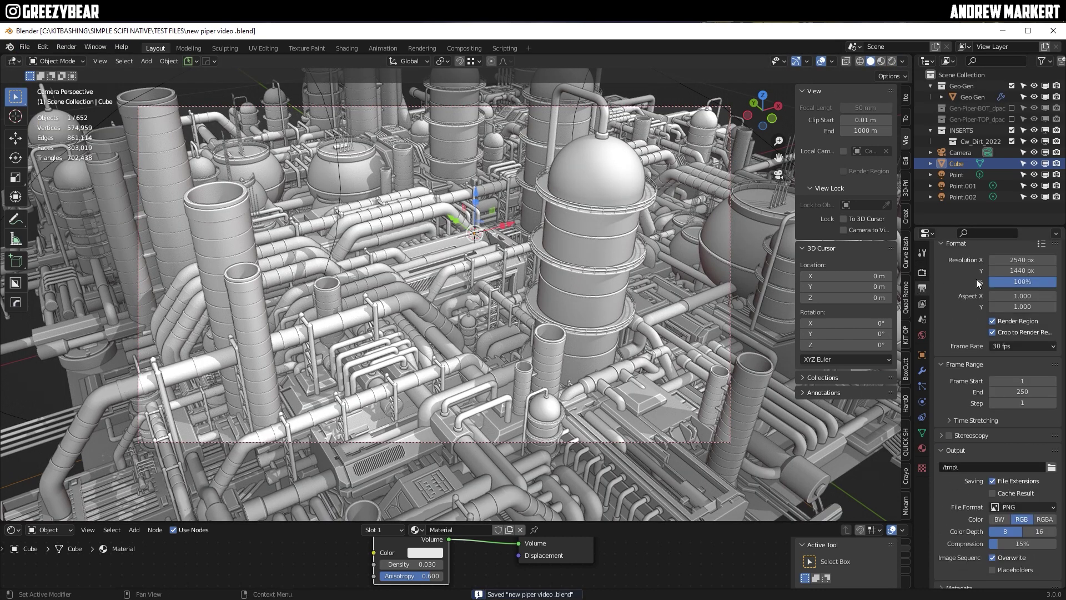
Set the final render samples to 800, save the file and render the camera image.
{"action": "left_click", "coordinate": [922, 272]}
{"action": "left_click", "coordinate": [1019, 375]}
{"action": "type", "text": "800"}
{"action": "key", "text": "Return"}
{"action": "key", "text": "ctrl+s"}
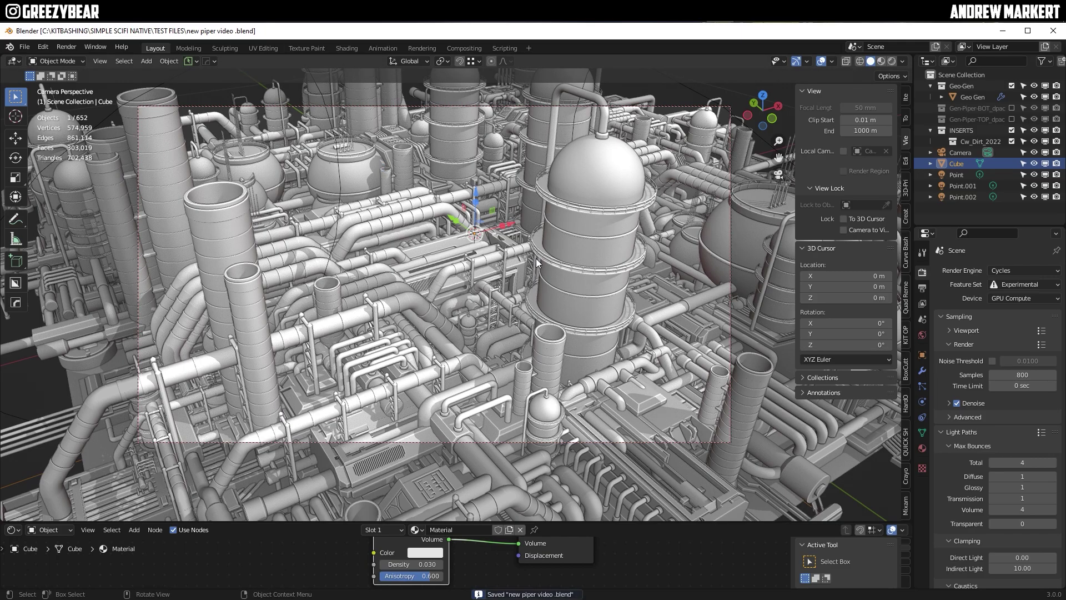
{"action": "key", "text": "F12"}
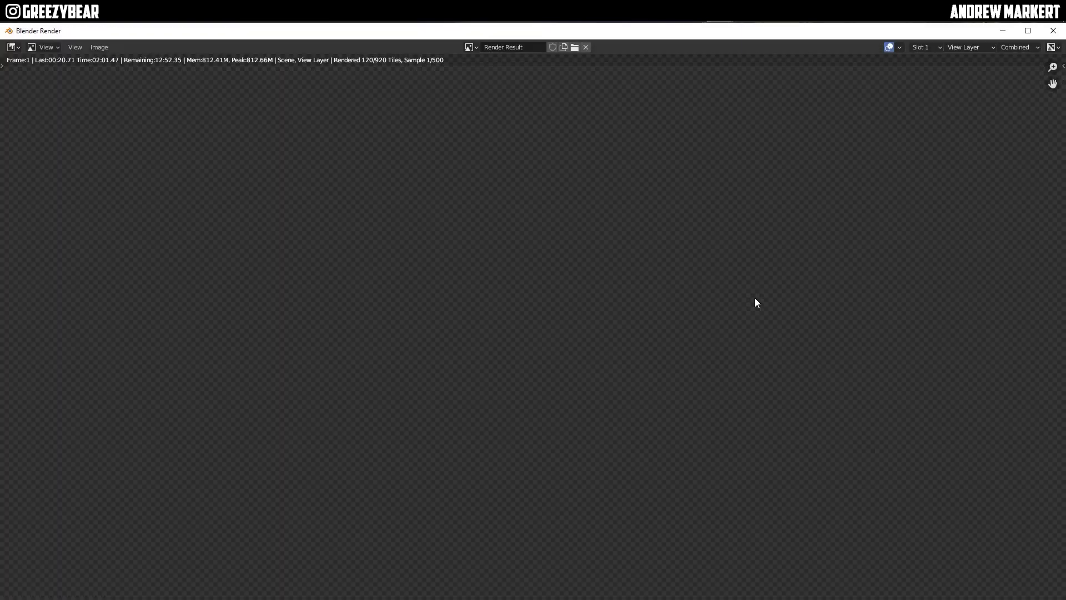